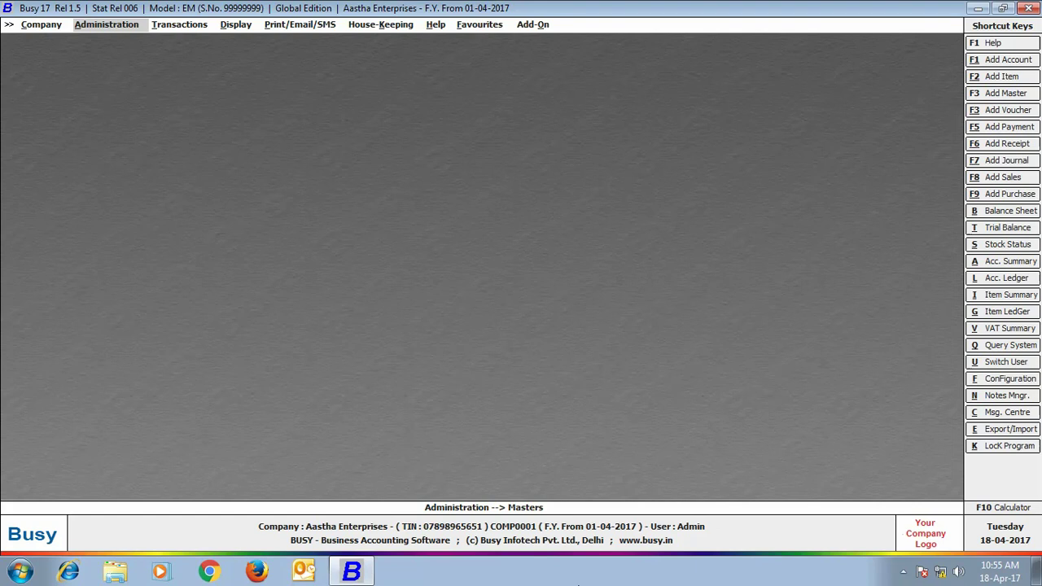
Enable TCS reporting in the TDS/TCS features configuration
left_click(113, 31)
left_click(126, 52)
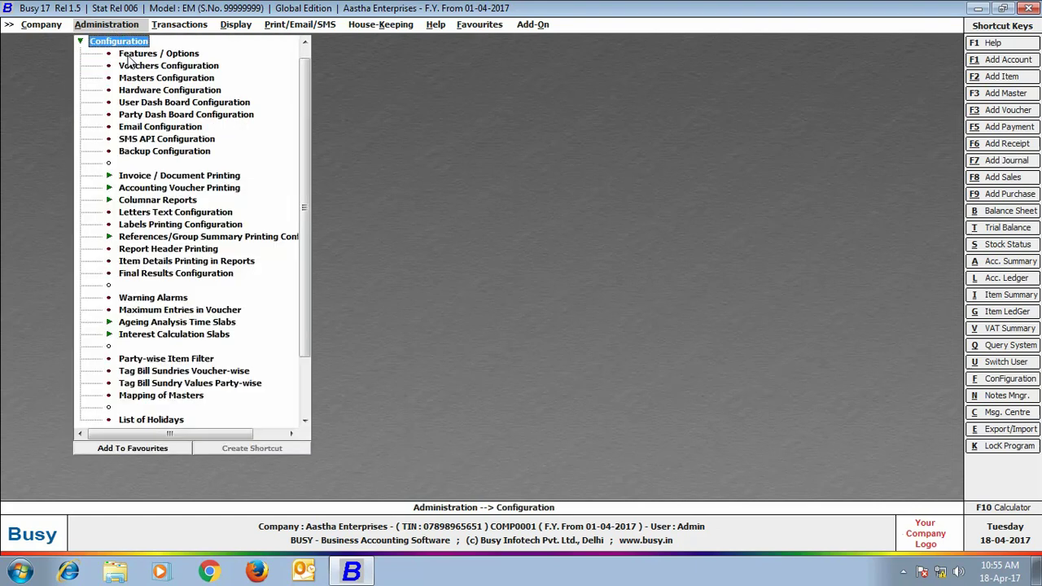
left_click(130, 54)
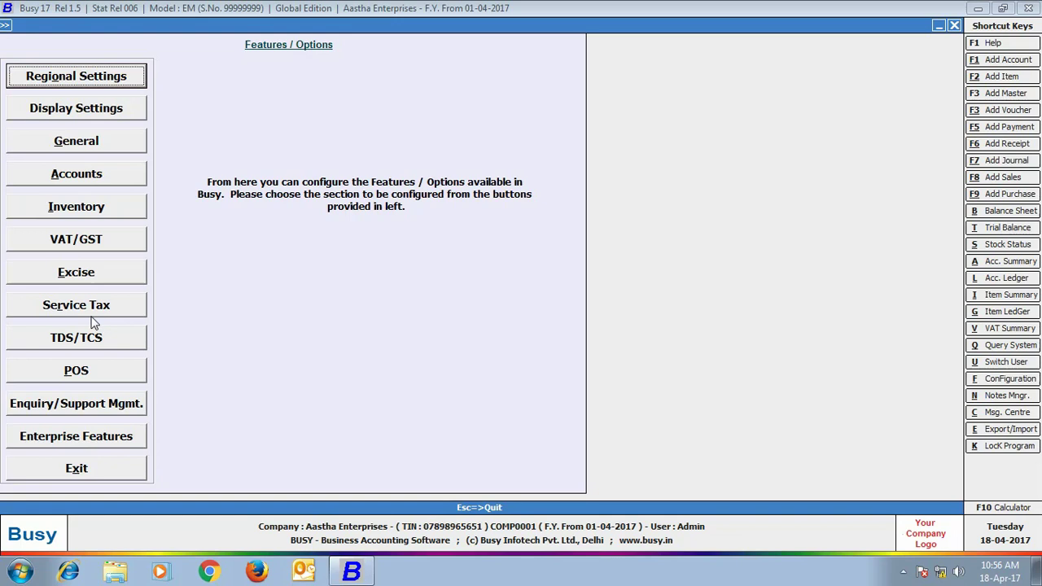
left_click(76, 338)
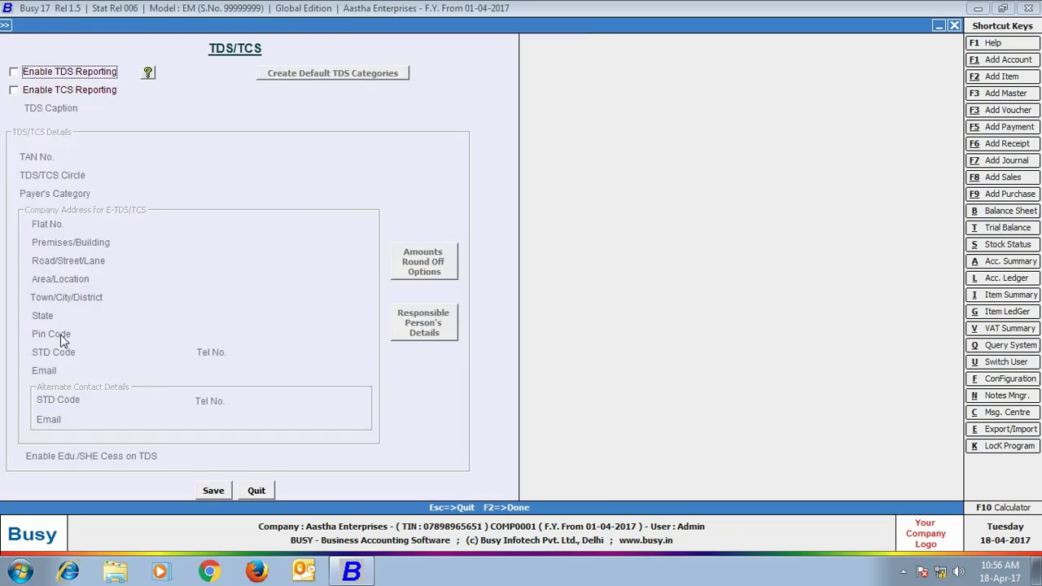
left_click(14, 90)
Enter the company's TAN, tax circle Ward 52(4) and payer category 234
key("Return")
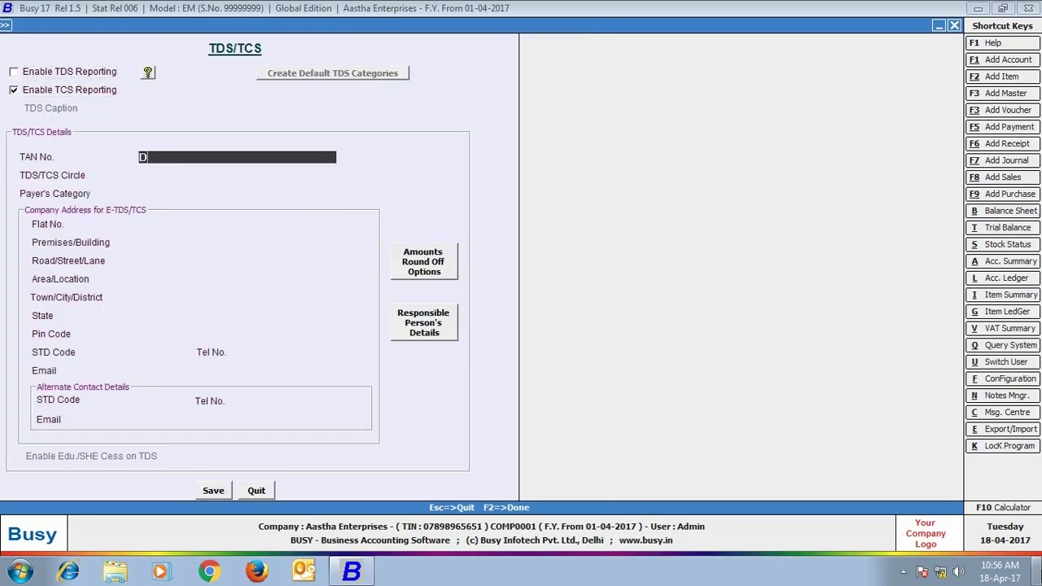
key("Return")
type("Ward 52(4)")
key("Return")
key("Return")
type("234")
key("Return")
Fill in the company's address, town, state and PIN code
type("Lajpat Rai Building")
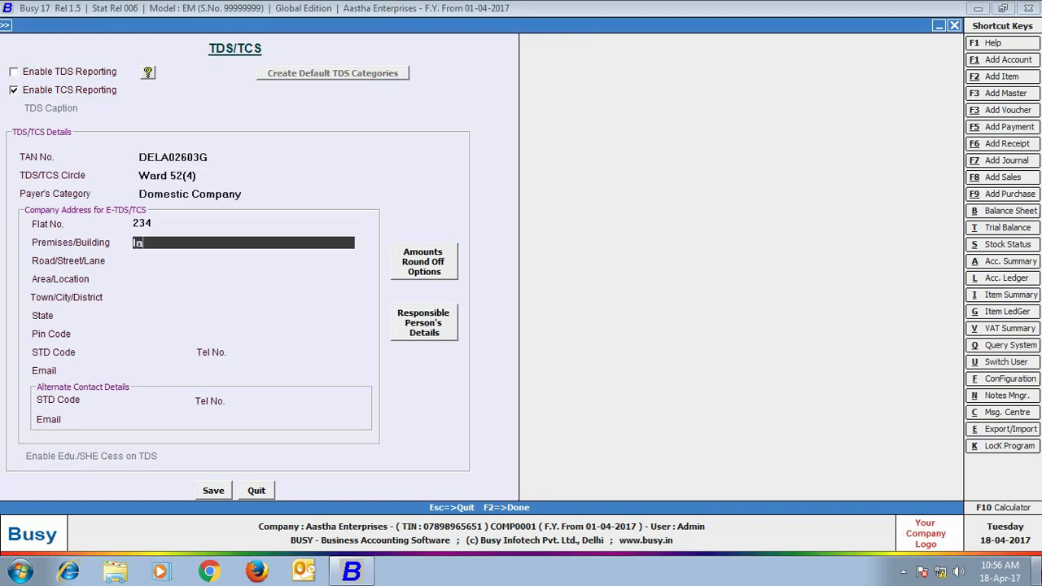
key("Return")
key("Return")
type("connaught place")
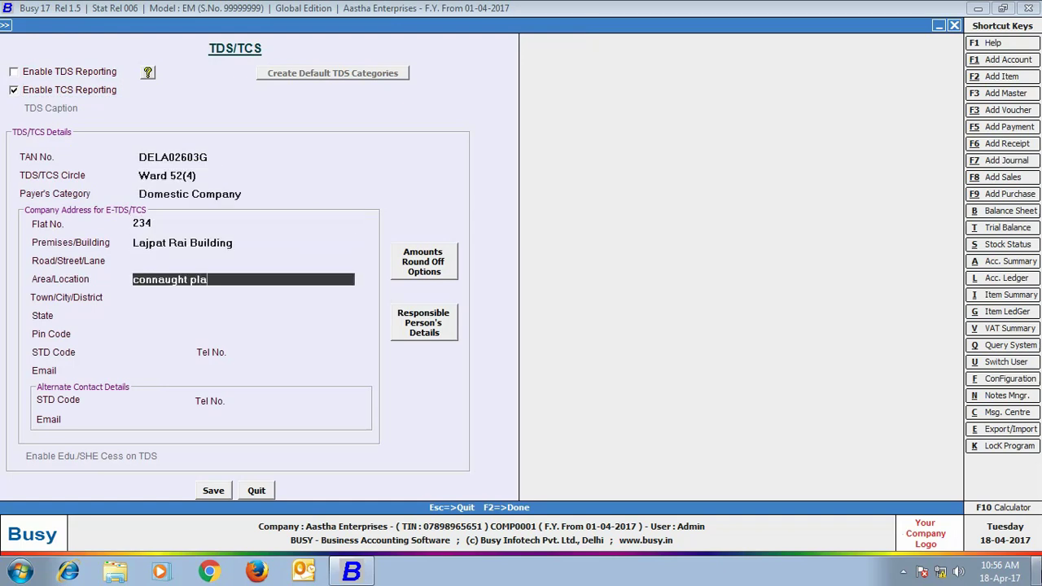
key("Return")
type("new delhi")
key("Return")
type("delhi")
key("Return")
type("110001")
Add the company's STD code, telephone number and e-mail address
key("Return")
type("011")
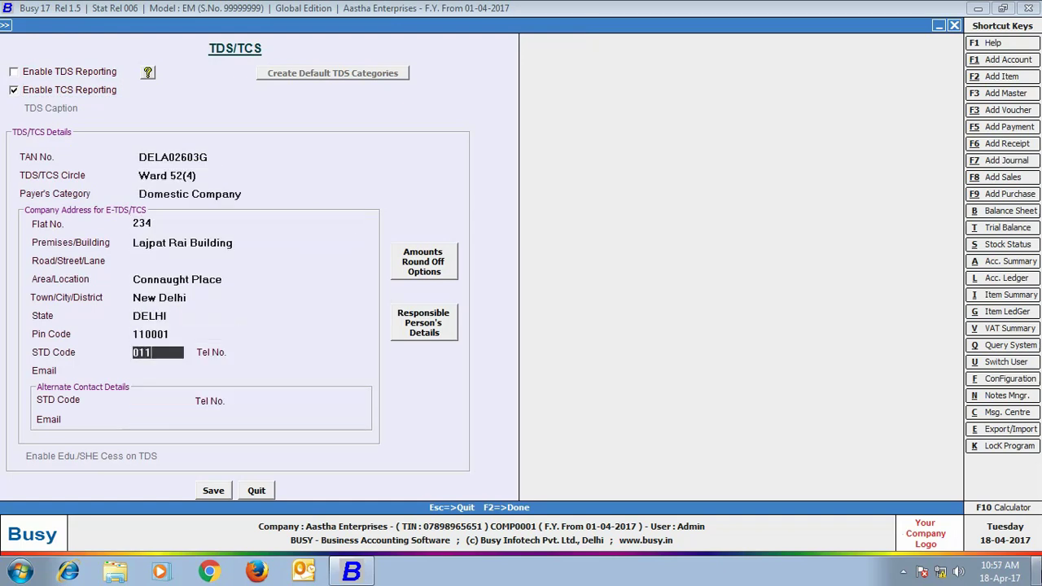
key("Return")
key("Return")
key("Return")
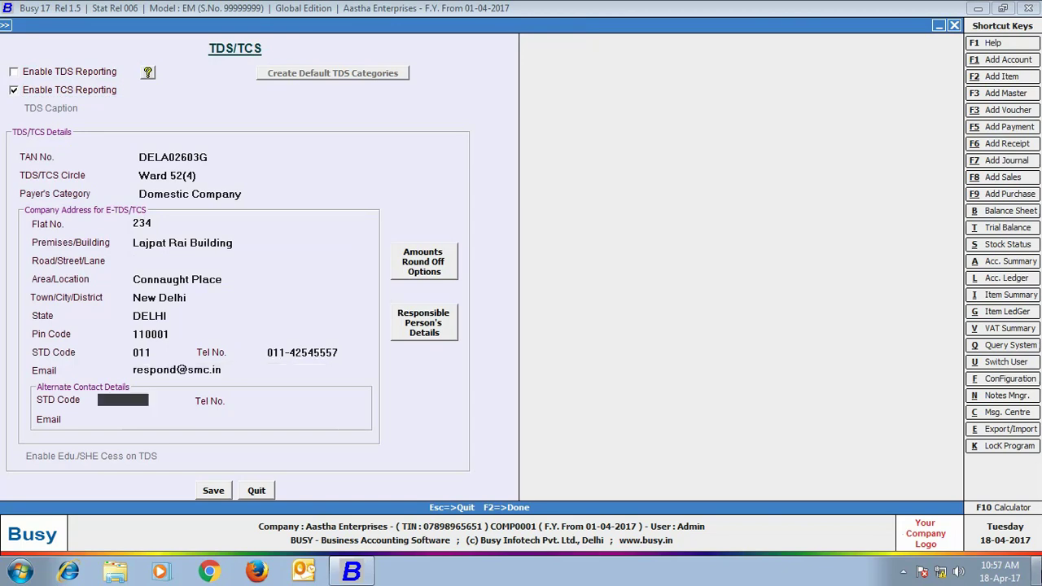
key("Return")
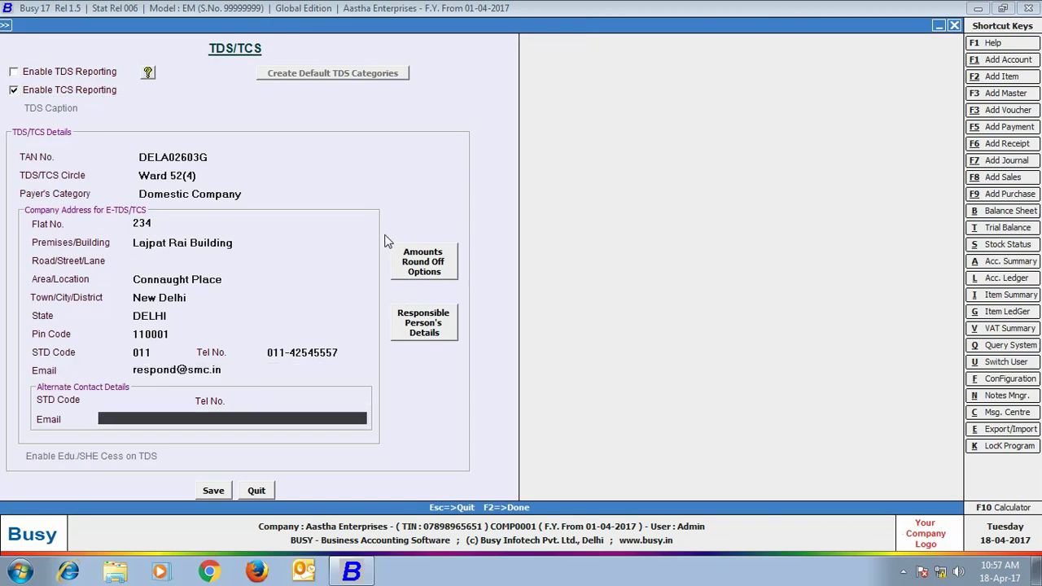
Keep the default round-off options and enter the responsible person's name, parent's name, designation 'accounts officer' and PAN
left_click(416, 269)
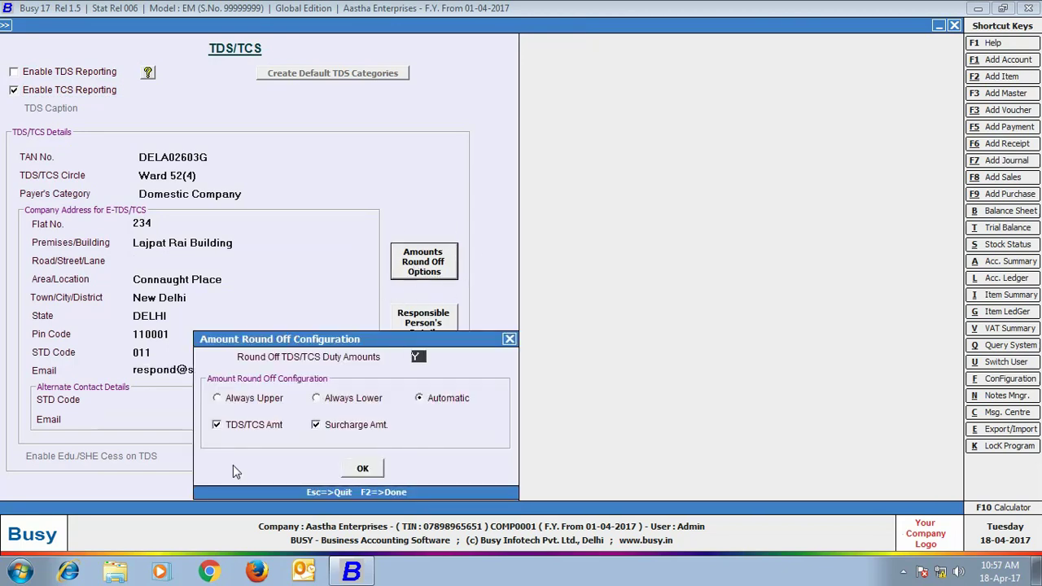
left_click(358, 476)
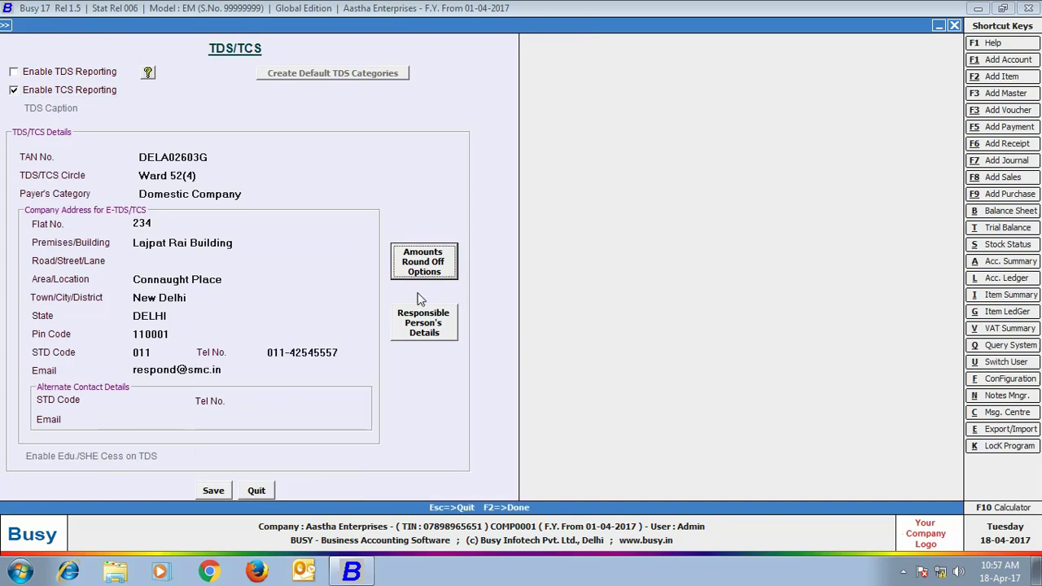
left_click(415, 324)
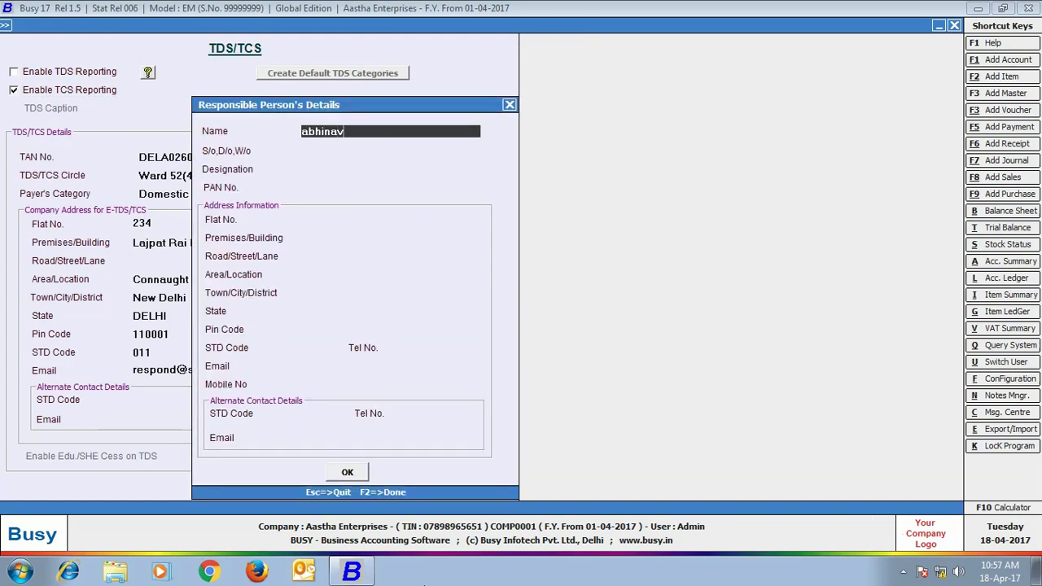
key("Return")
key("Return")
type("accounts officer")
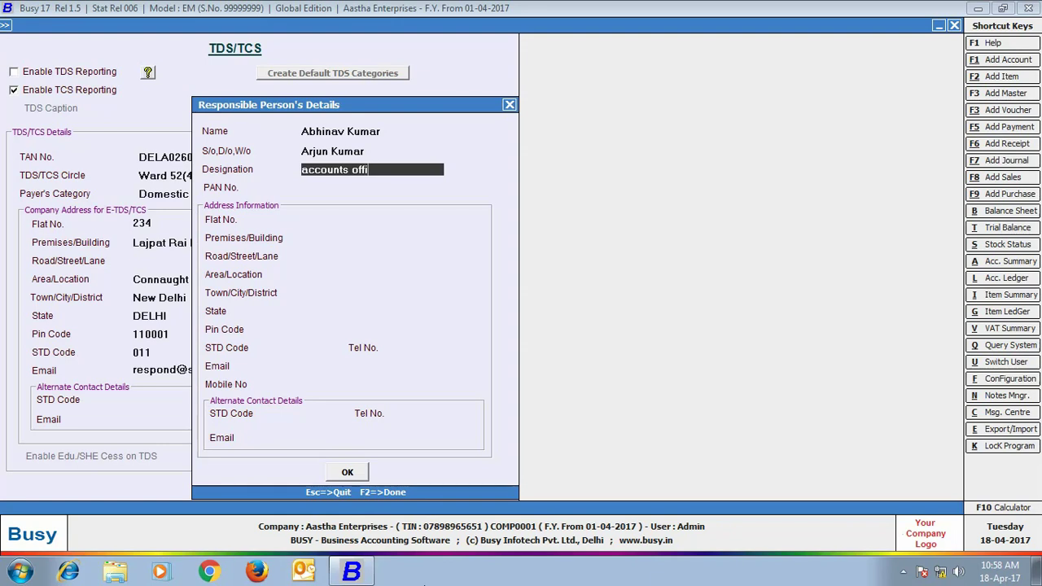
key("Return")
key("Return")
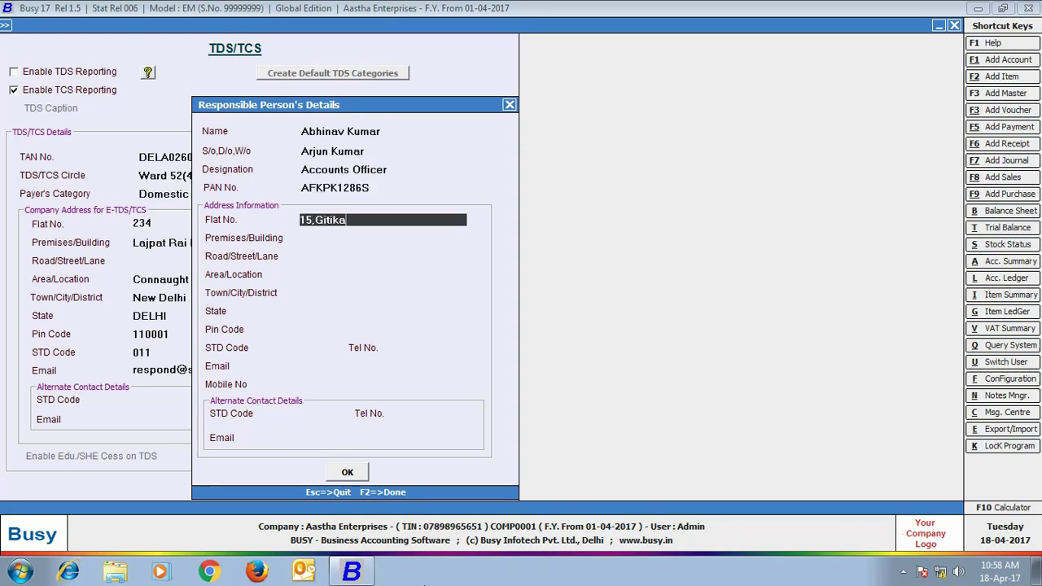
Enter the responsible person's residential address, town, state and PIN code
key("Return")
type("block-2")
key("Return")
key("Return")
type("pitampura")
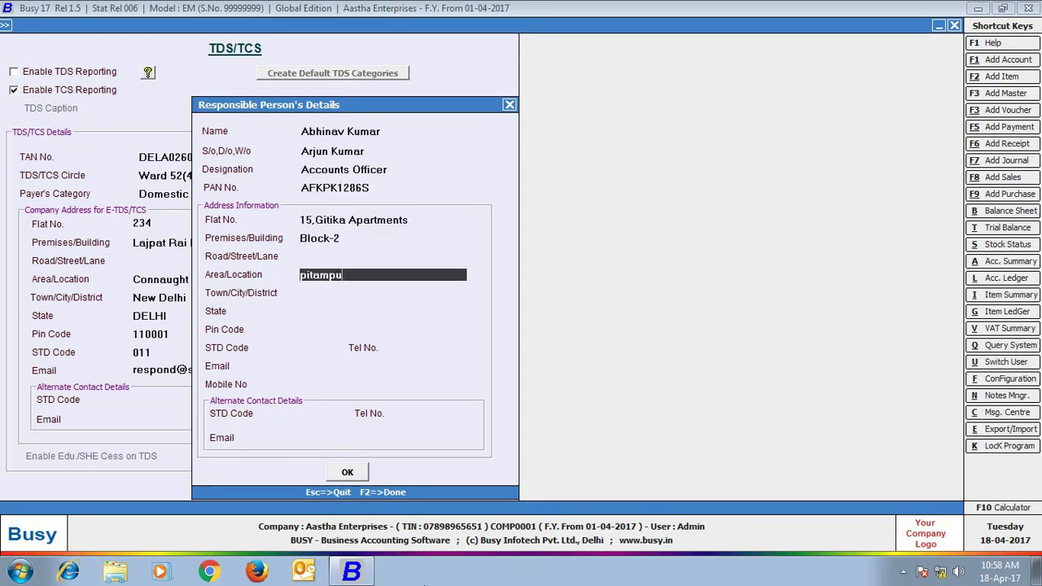
key("Return")
type("new delhi")
key("Return")
type("delh")
key("Return")
type("110084")
Add the responsible person's phone, e-mail and mobile number, then save the TDS/TCS settings
key("Return")
key("Return")
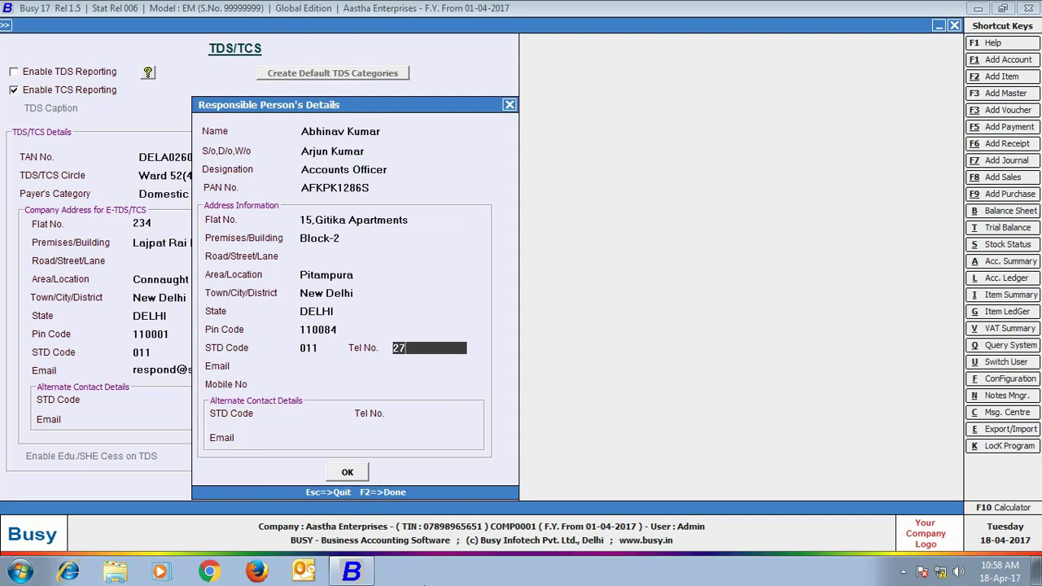
key("Return")
key("Return")
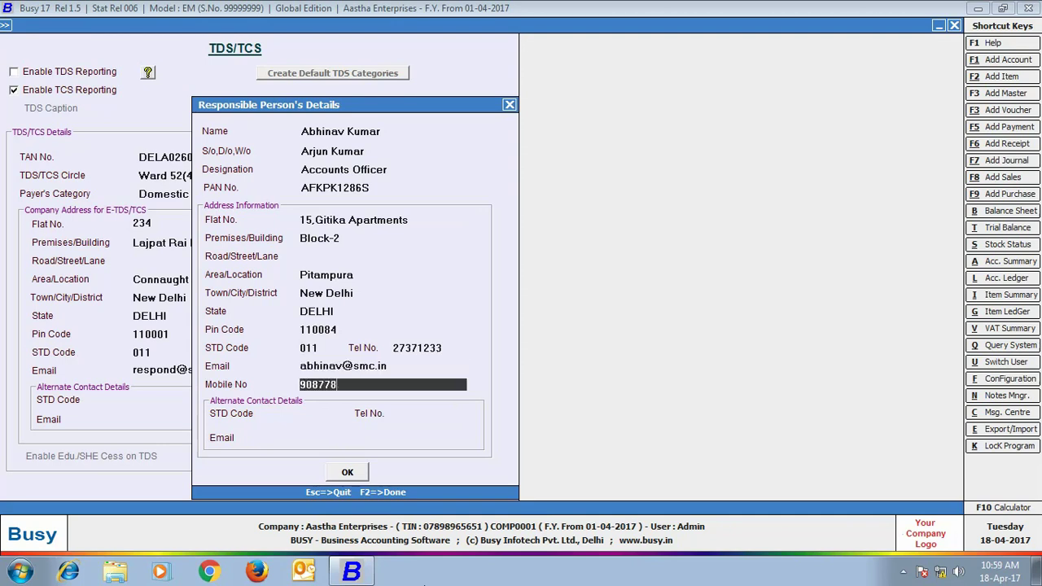
key("Return")
key("Return")
left_click(210, 489)
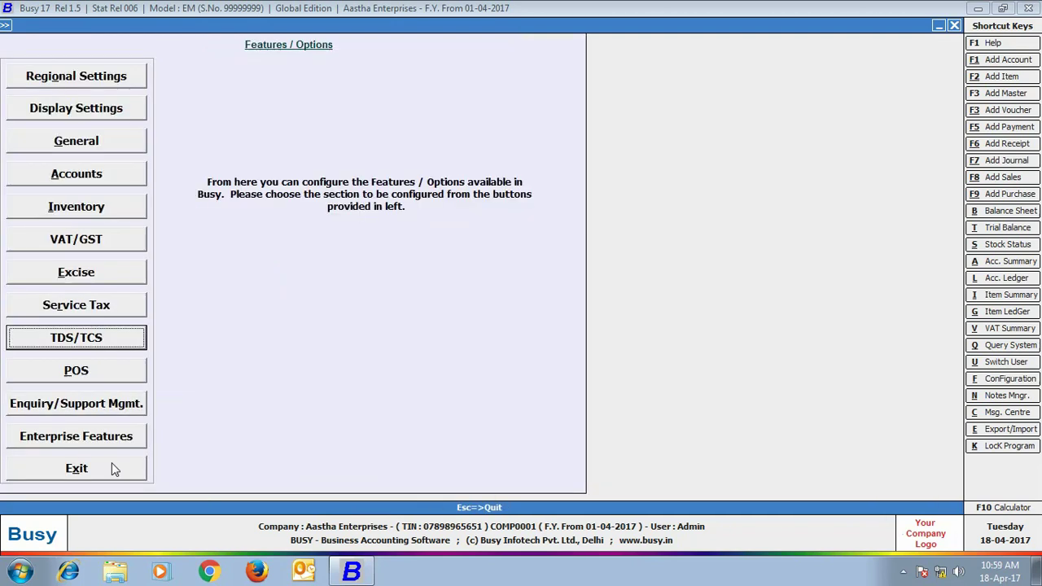
Open the TCS bill sundry in Modify mode and close it without changes
left_click(112, 463)
key("Escape")
left_click(122, 42)
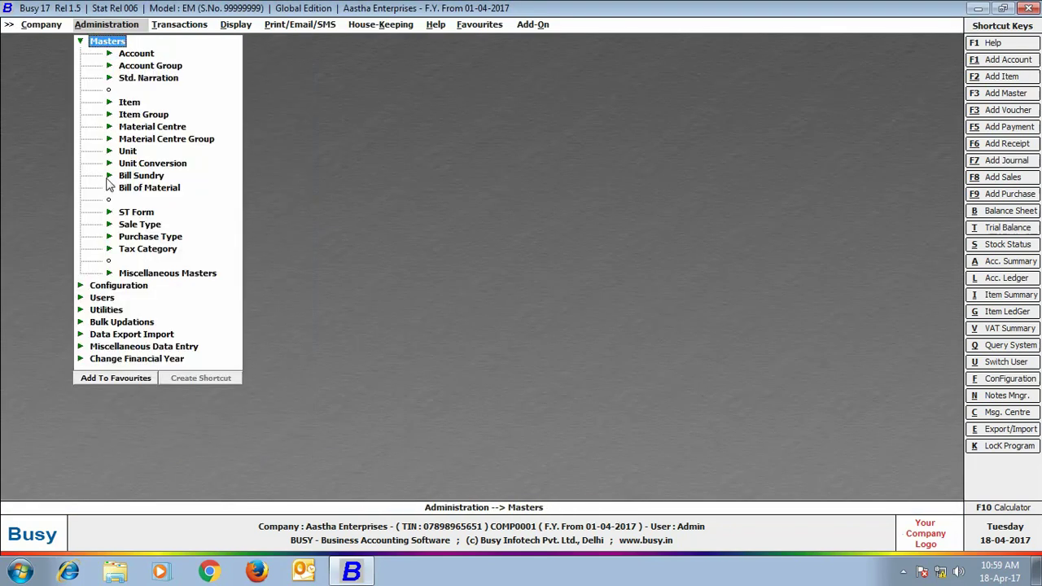
left_click(142, 176)
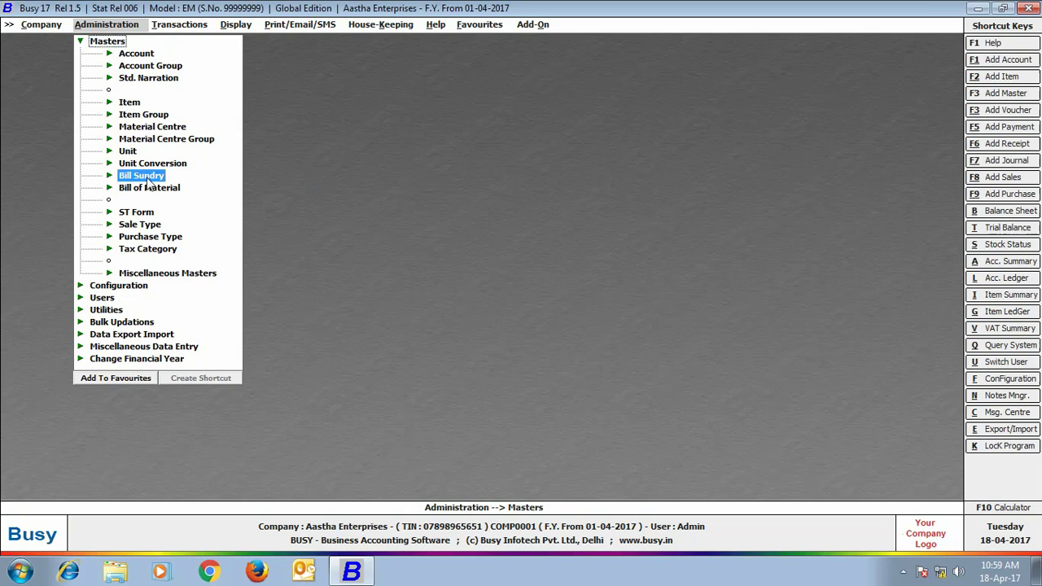
left_click(161, 202)
type("tcs")
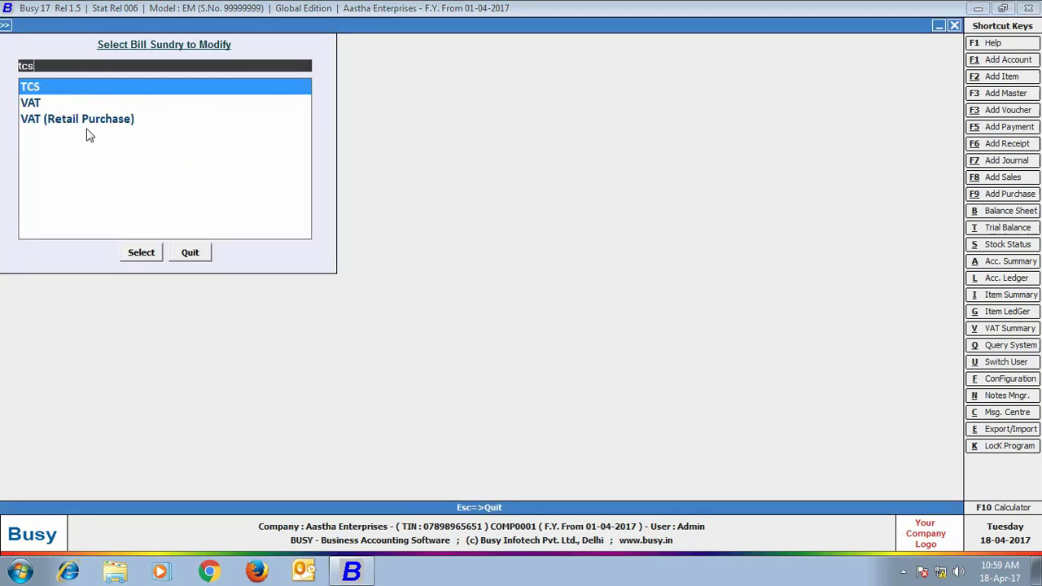
left_click(34, 88)
left_click(135, 252)
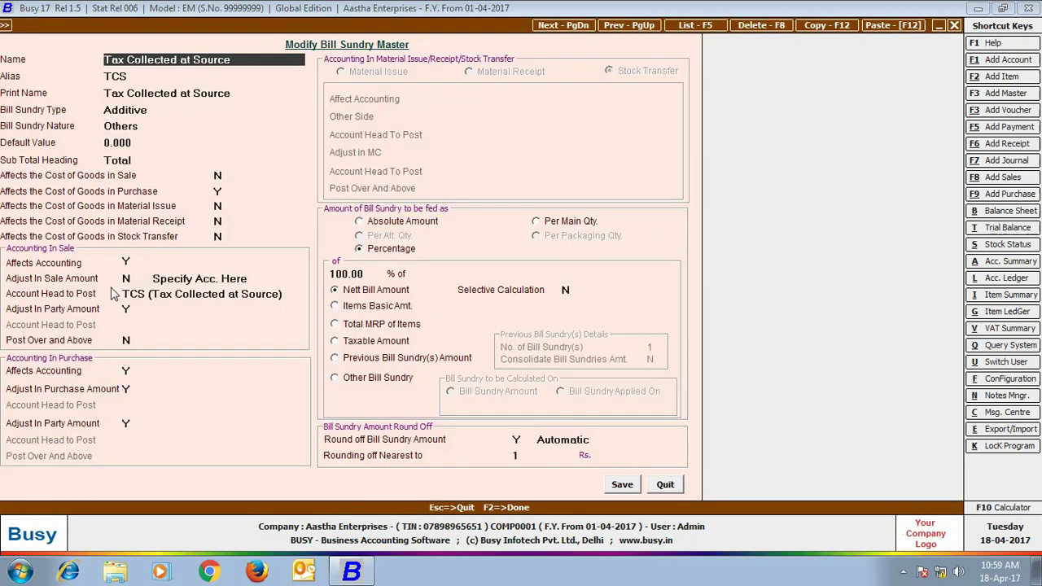
key("Escape")
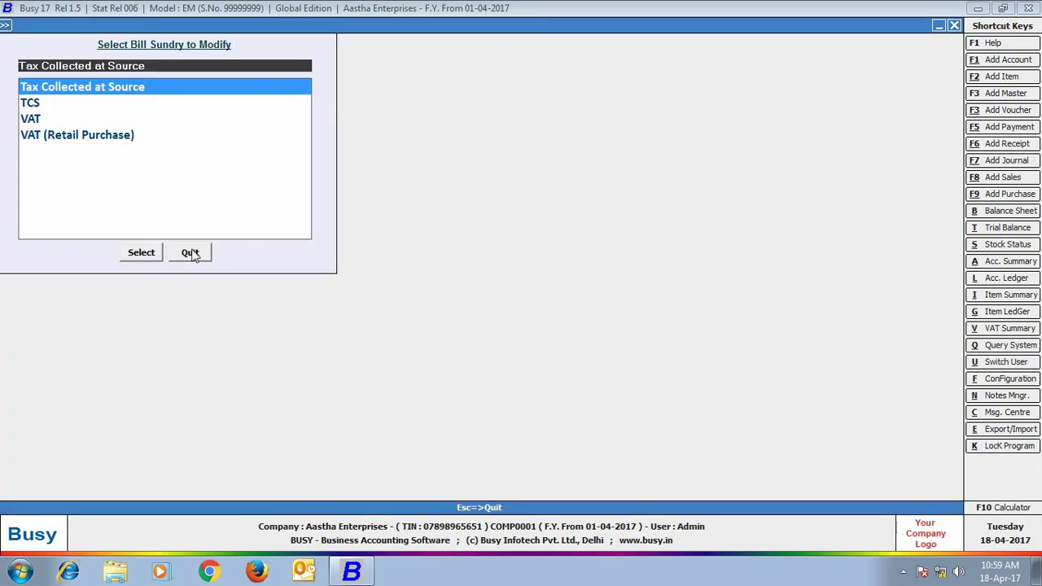
left_click(190, 253)
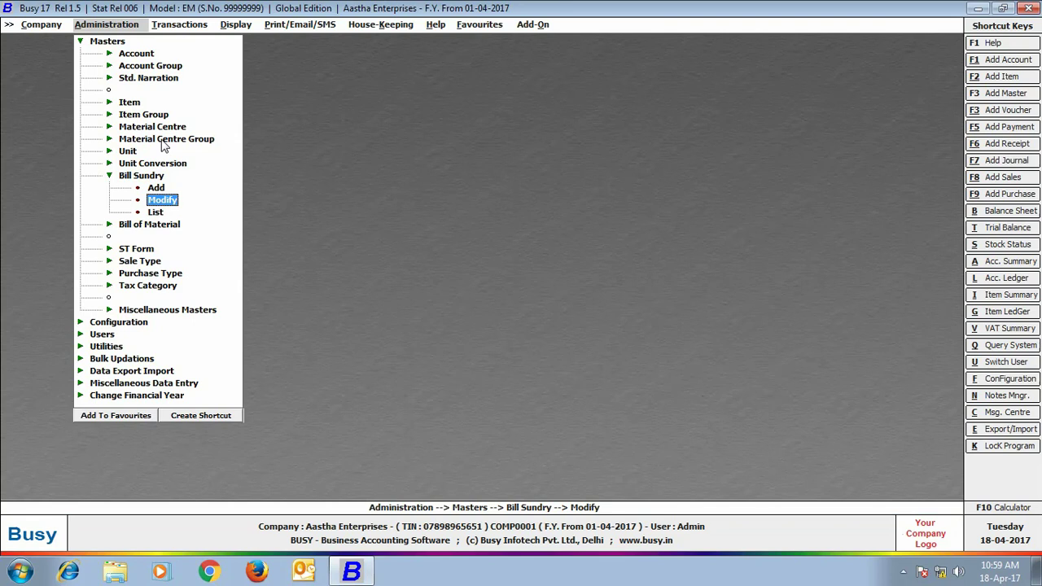
Review the TCS (Tax Collected at Source) account, confirming tax type TCS, and return to masters
left_click(136, 54)
left_click(156, 78)
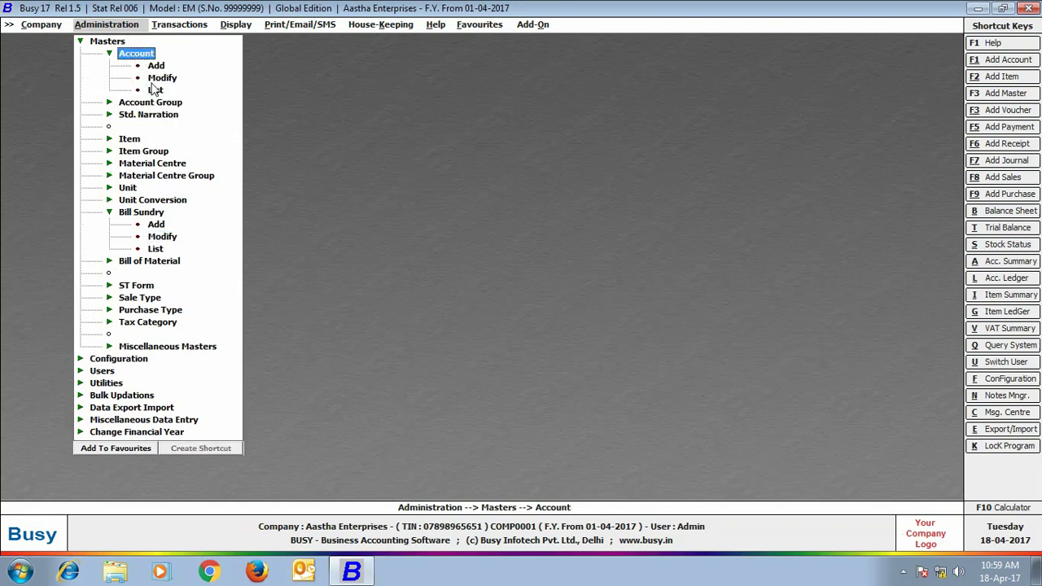
type("tcs")
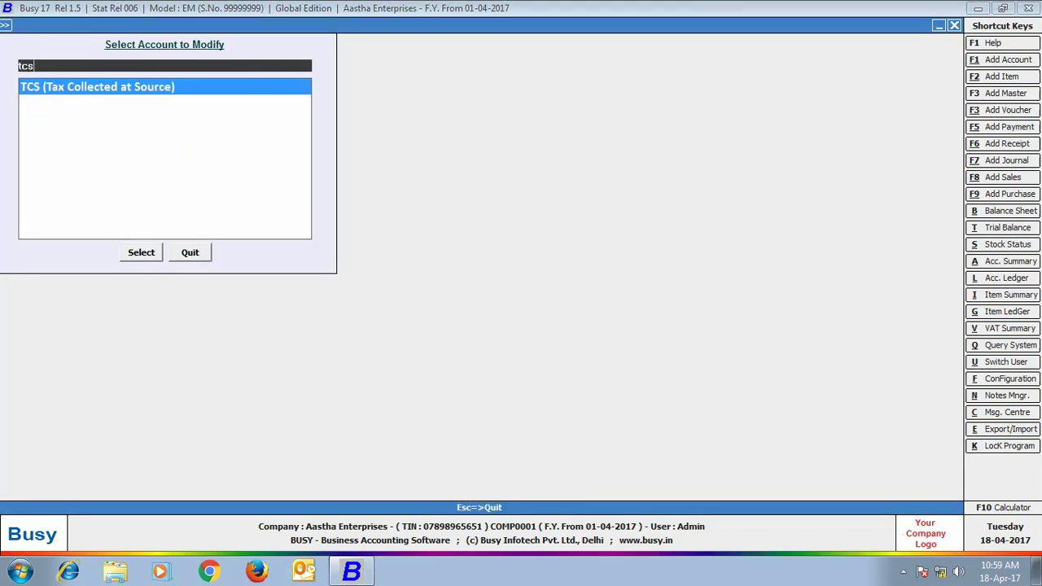
left_click(148, 87)
left_click(141, 252)
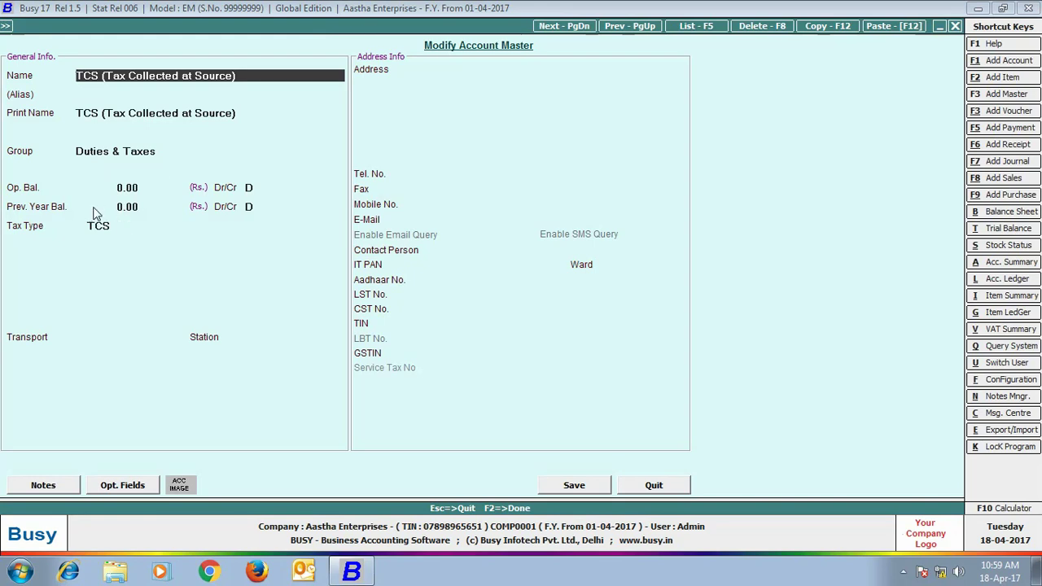
left_click(107, 225)
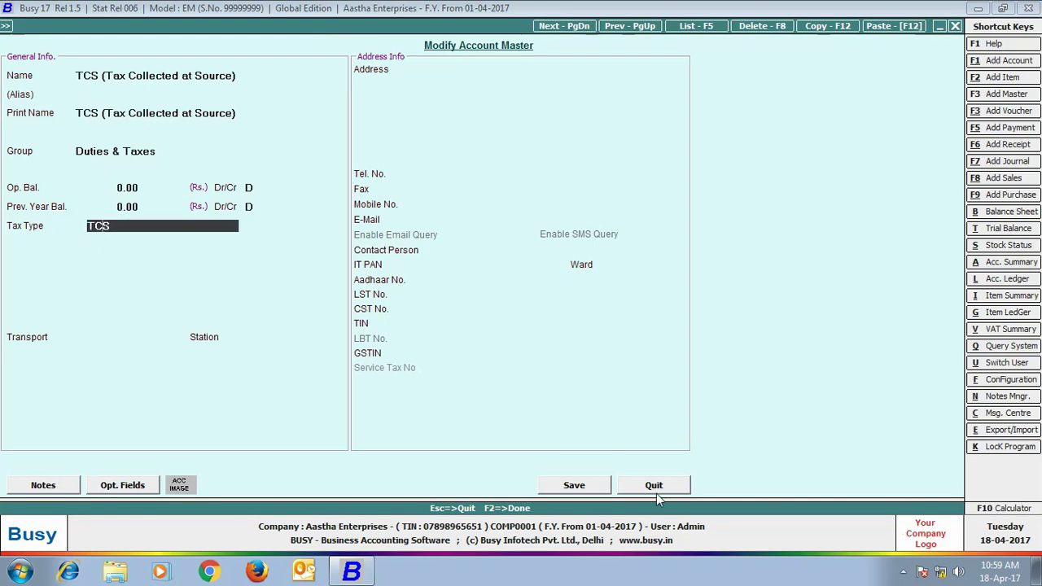
left_click(656, 486)
left_click(200, 254)
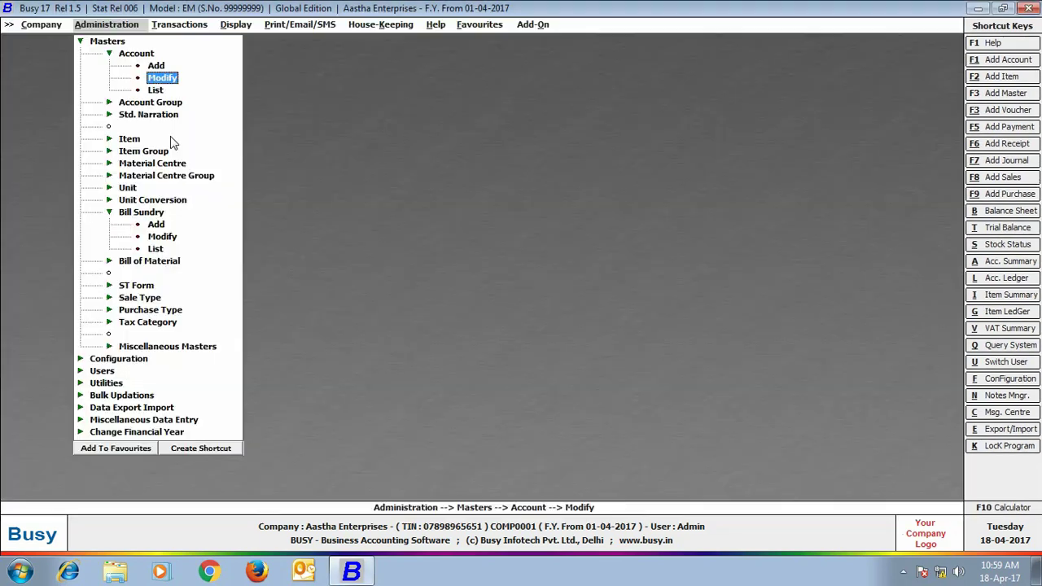
Add account A.B.Traders under Sundry Debtors, TCS applicable as Domestic Company, with its TIN, and save
left_click(156, 66)
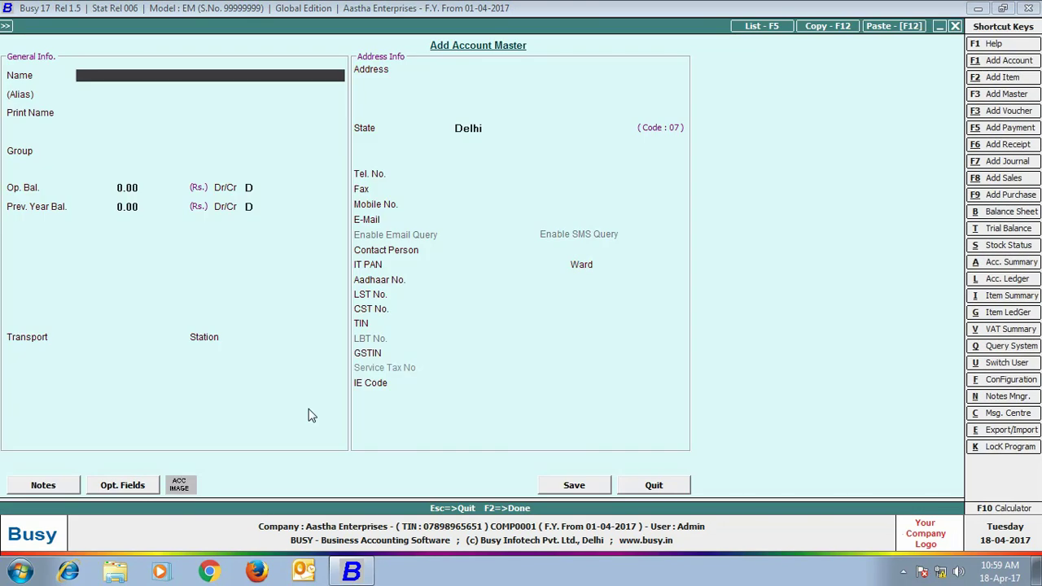
type("A.B.Traders")
key("Return")
key("Return")
key("Return")
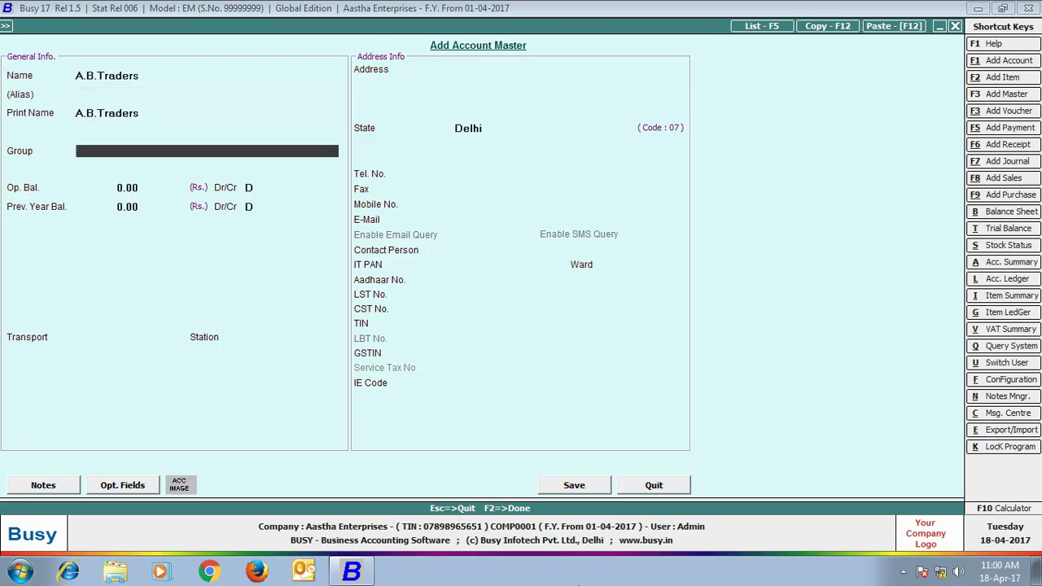
type("de")
key("Down")
key("Return")
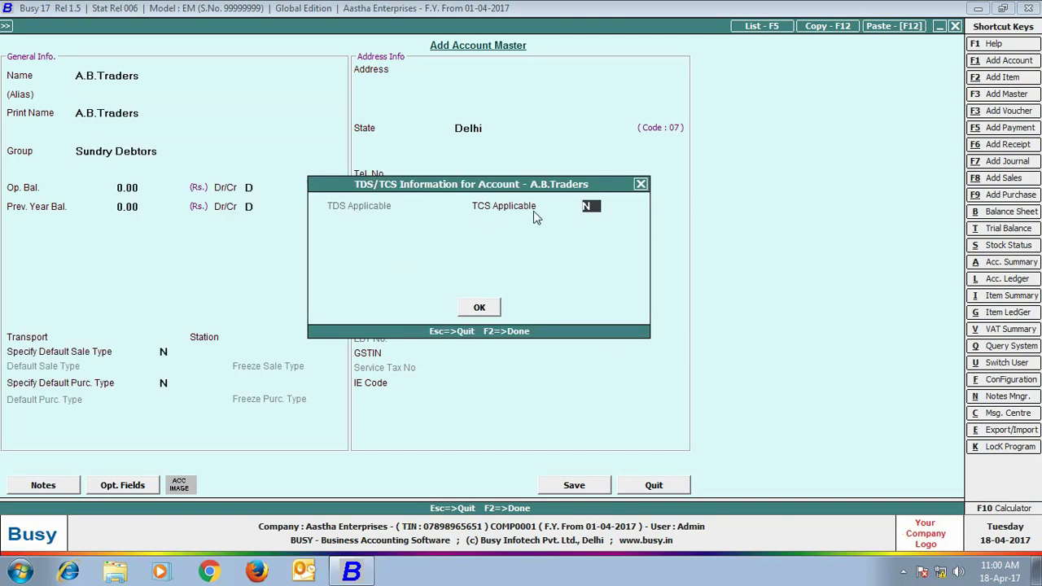
key("y")
key("Return")
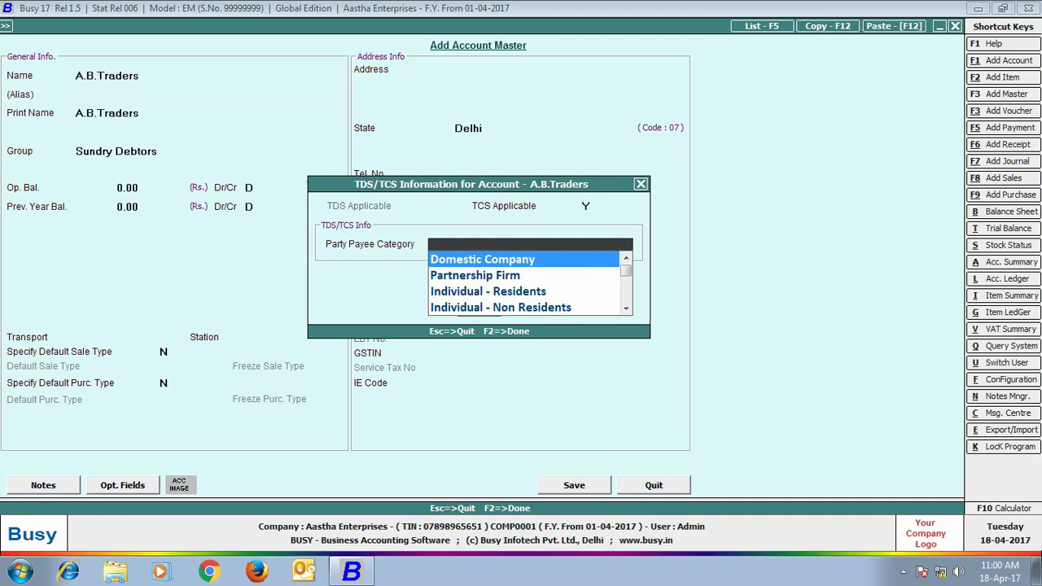
key("Return")
key("Return")
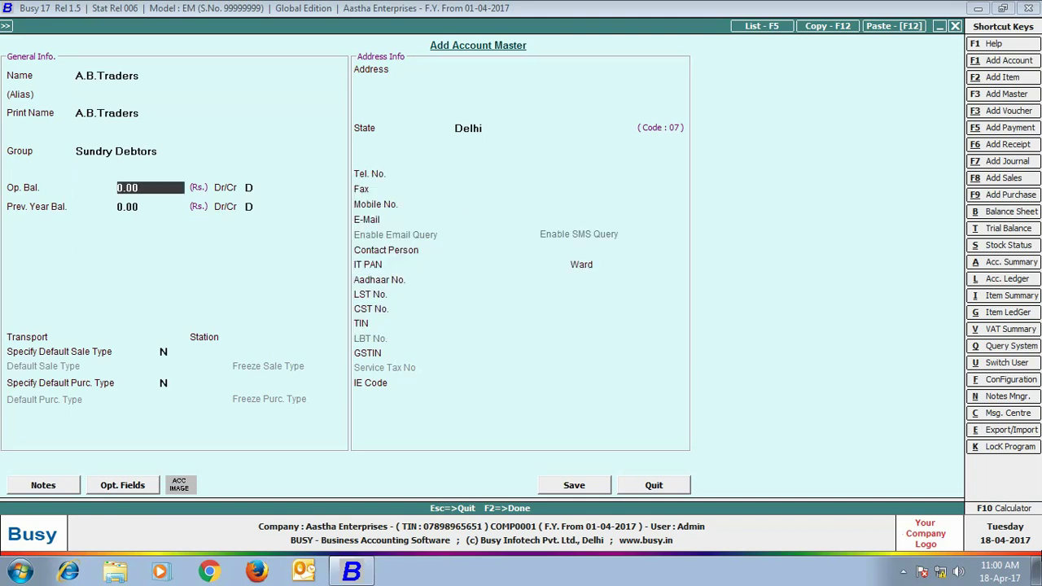
left_click(471, 323)
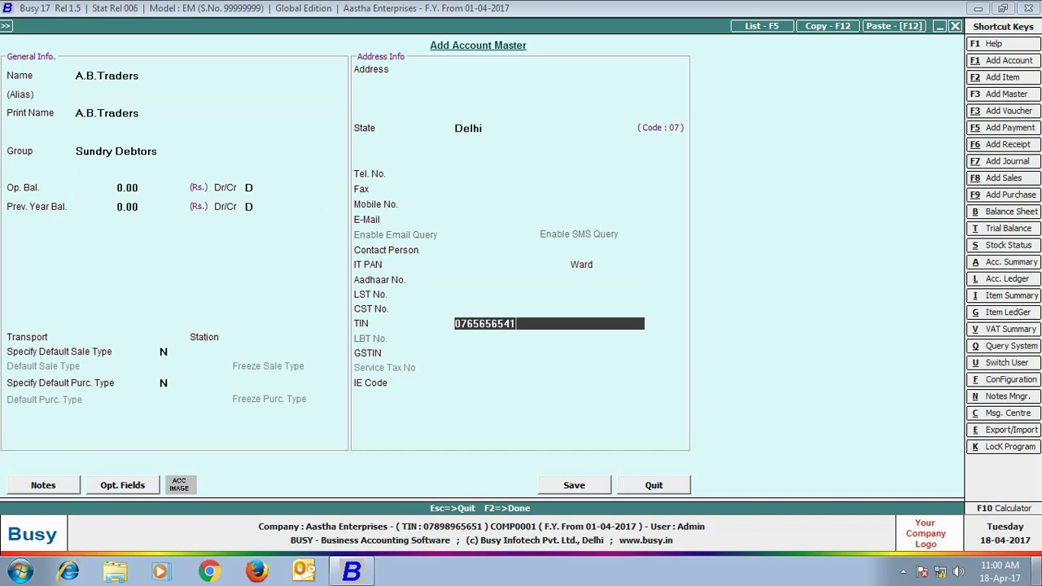
left_click(584, 483)
Start a VAT/5% (T) sales voucher for A.B.Traders from Main Store
left_click(641, 488)
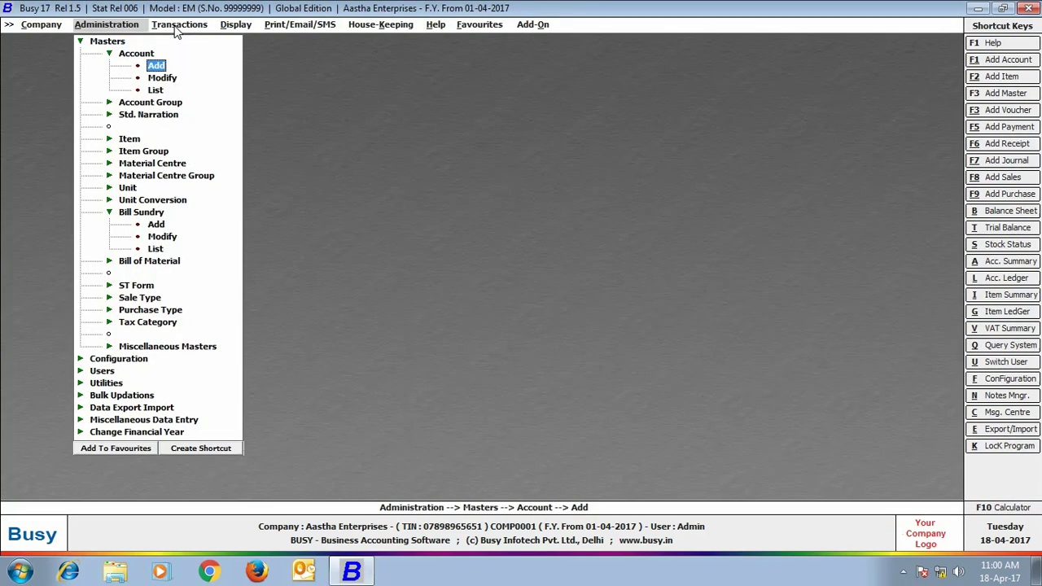
left_click(178, 25)
left_click(170, 39)
left_click(204, 53)
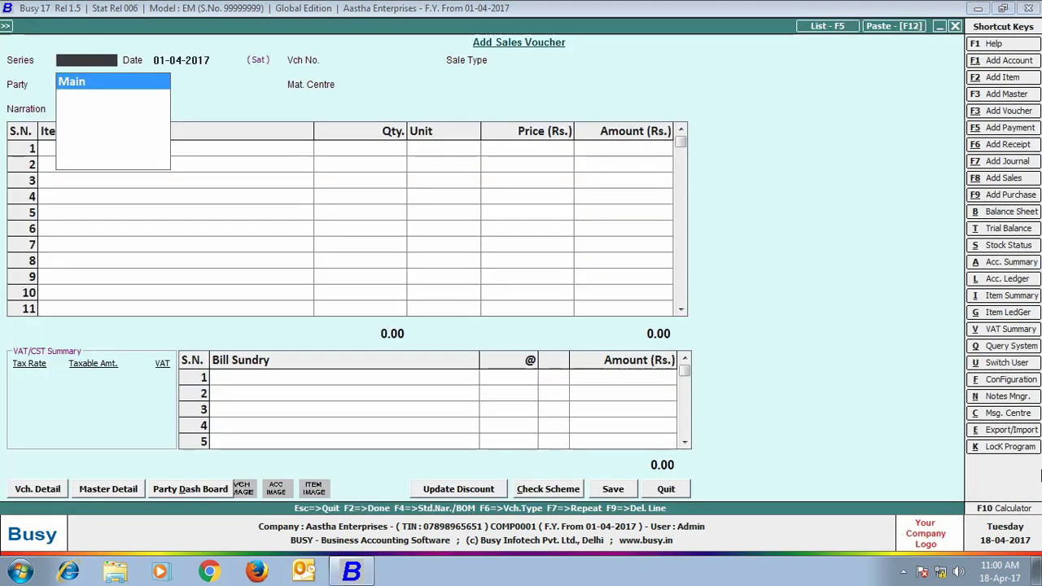
key("Return")
key("Return")
key("Down")
key("Down")
key("Down")
key("Down")
key("Down")
key("Return")
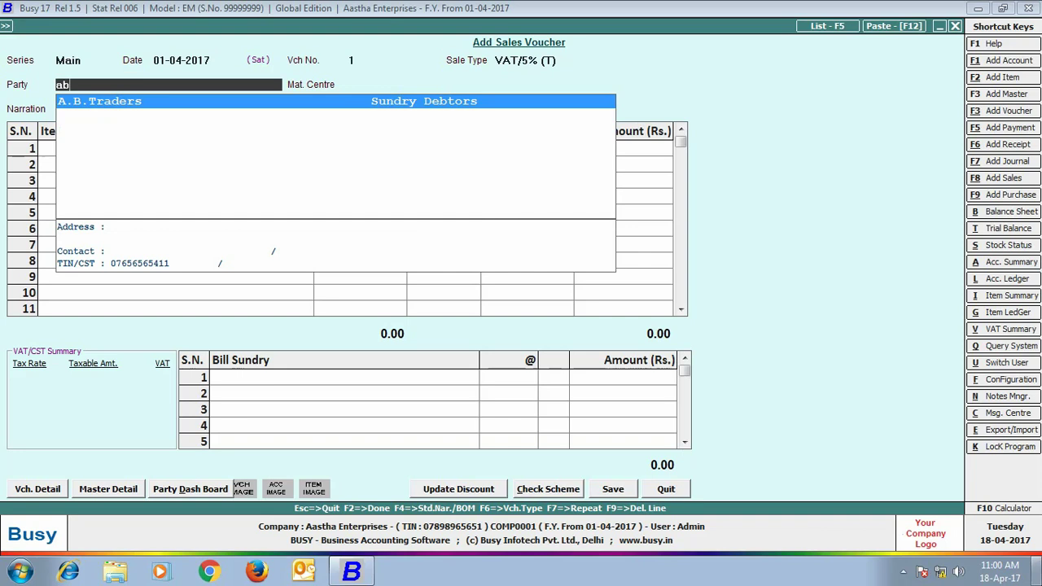
key("Return")
key("Return")
Bill 15 Kgs of Scrap at 700, add 5% VAT and 1% Tax Collected at Source, and save
key("Return")
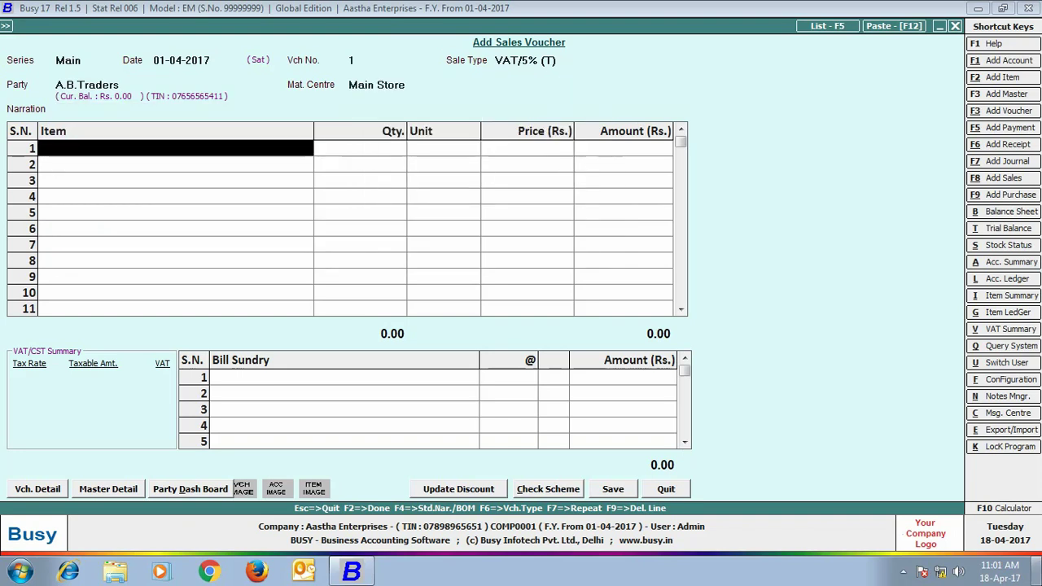
key("Return")
key("Return")
type("15")
key("Return")
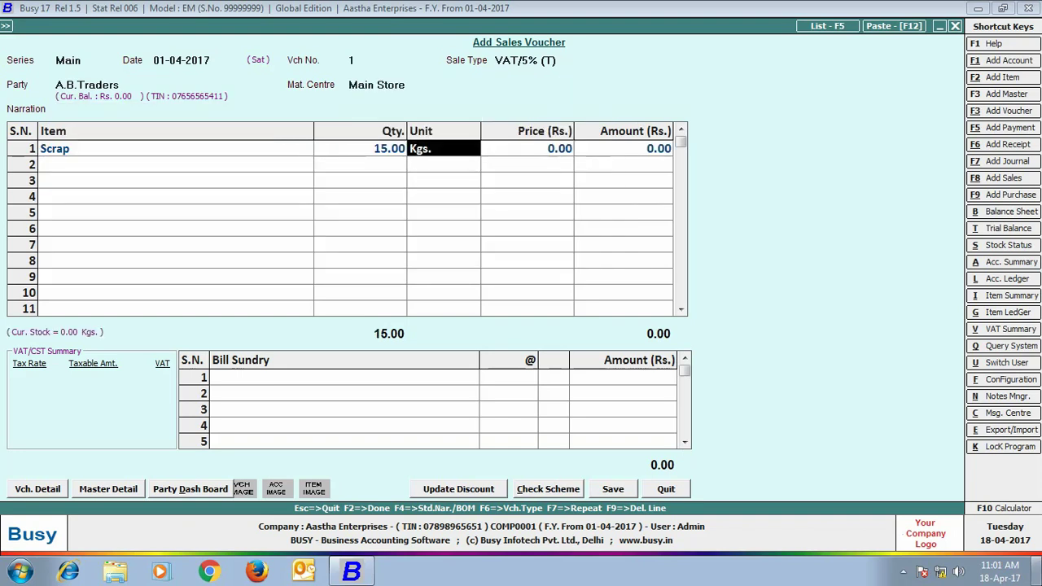
key("Return")
type("700")
key("Return")
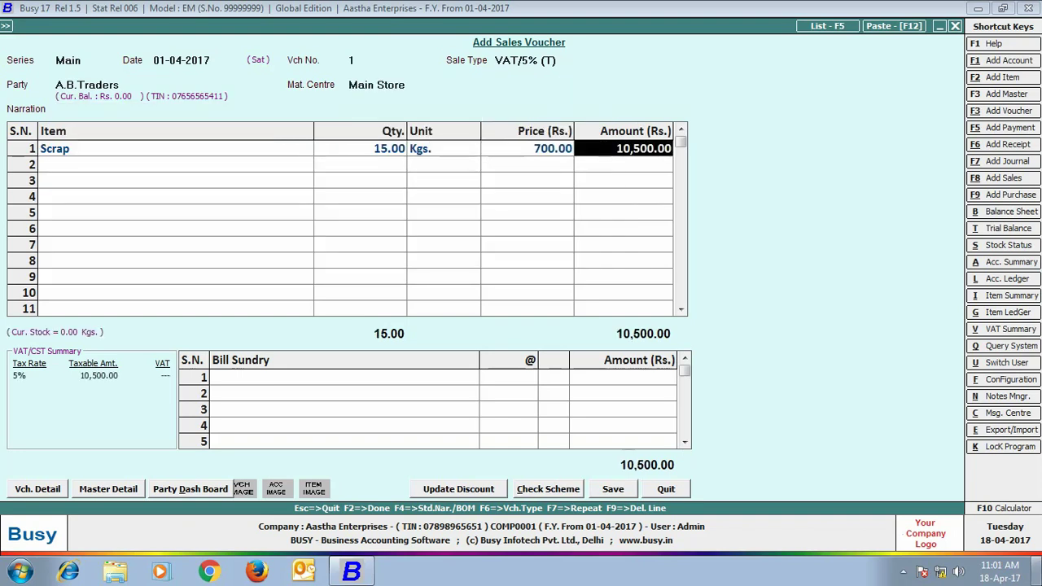
key("Return")
type("vat")
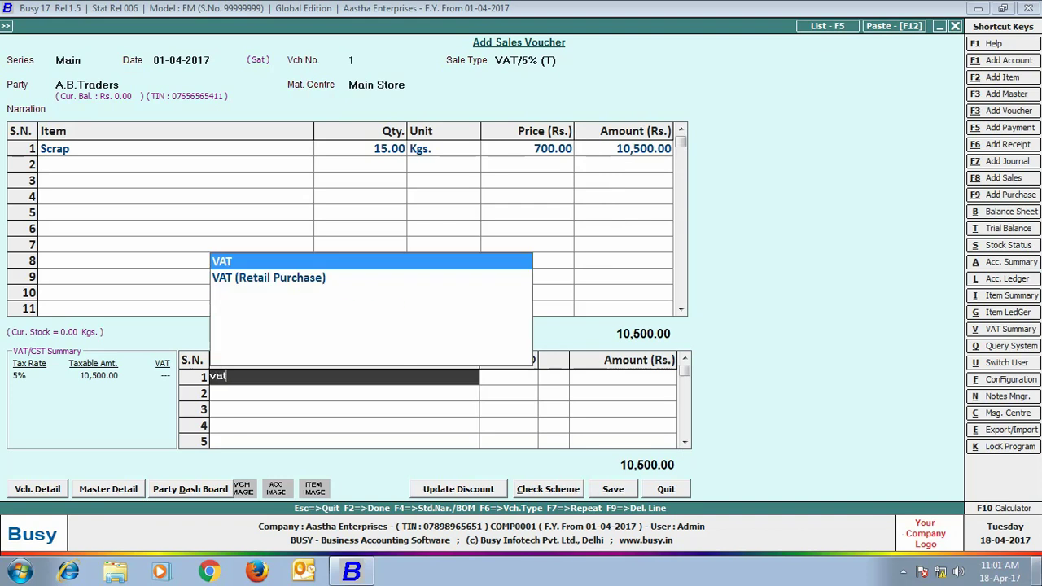
key("Return")
key("Return")
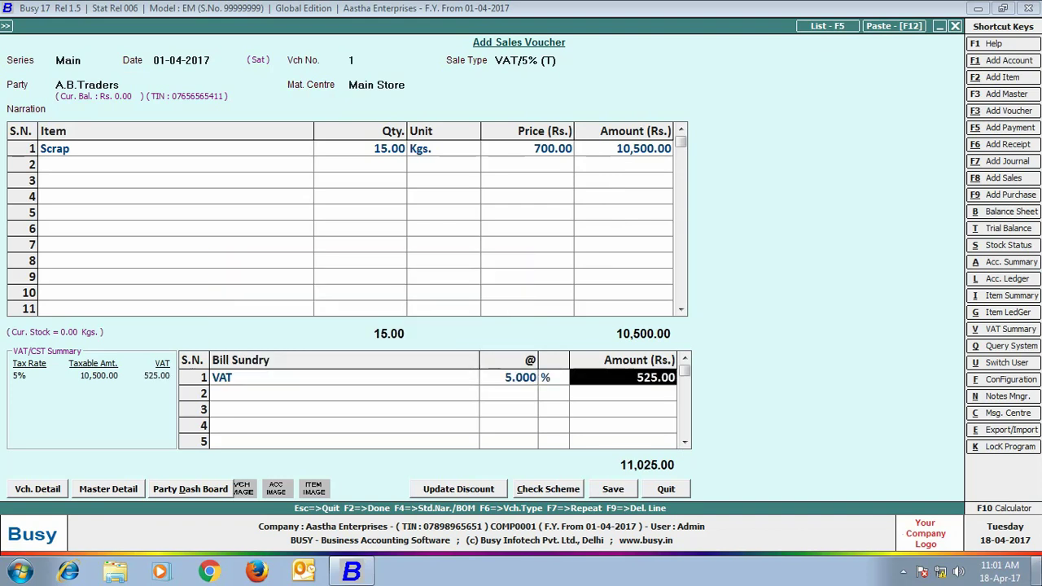
key("Return")
key("Return")
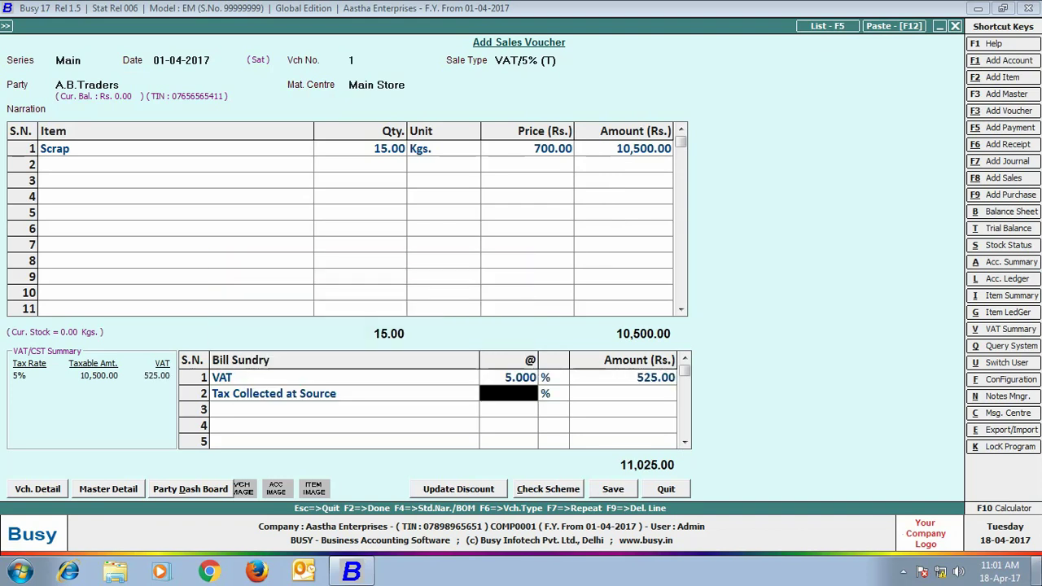
type("1")
key("Return")
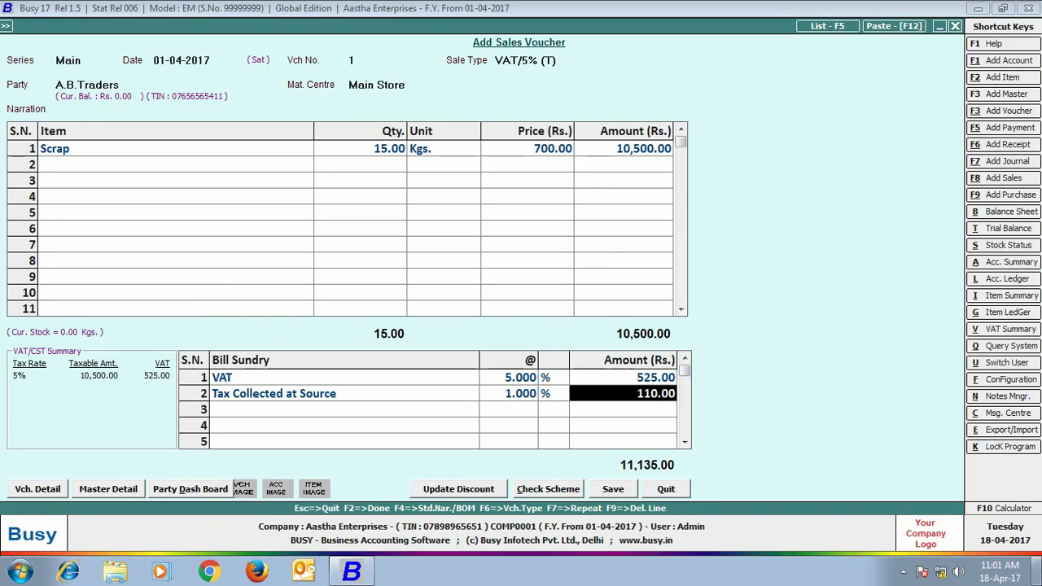
left_click(616, 495)
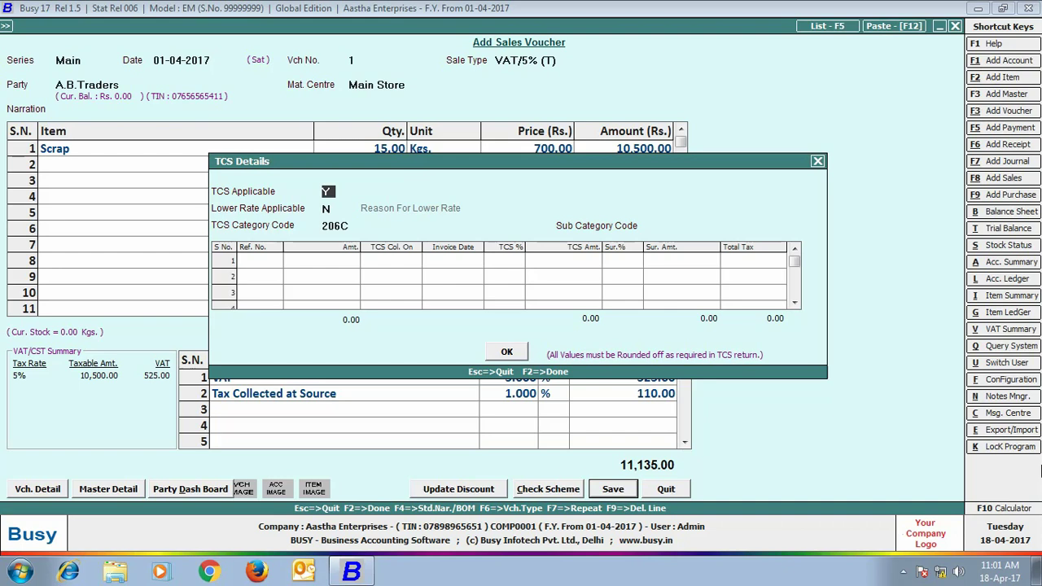
Confirm the sale's TCS details with sub category E, decline printing, and close the voucher
key("Return")
key("Return")
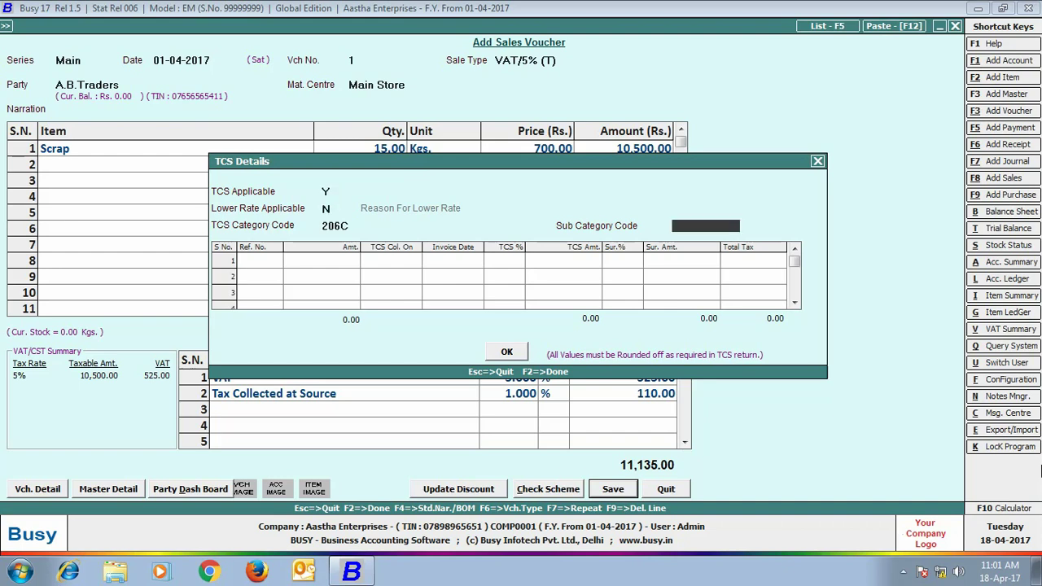
type("E")
key("Return")
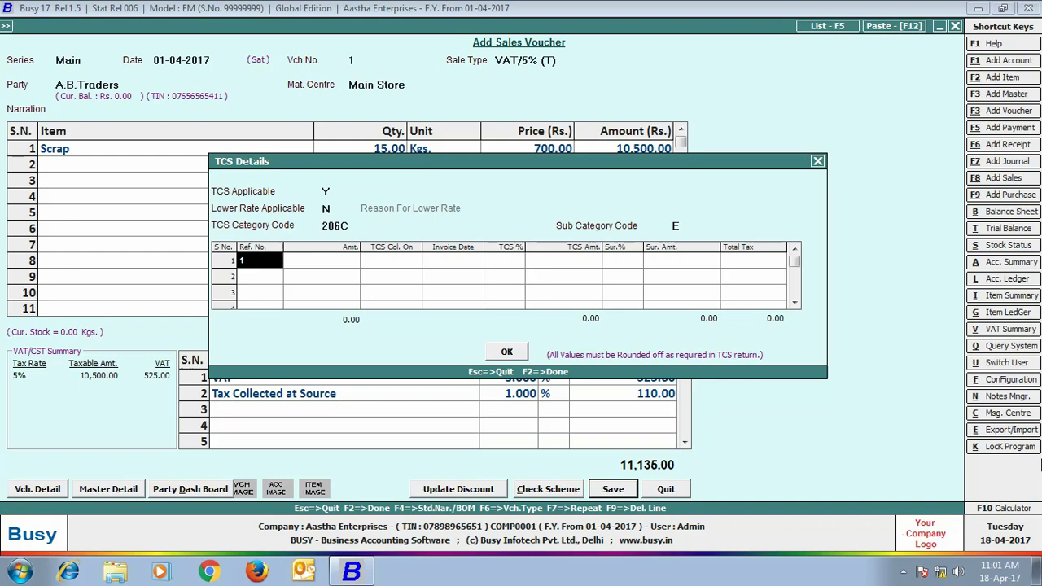
key("Return")
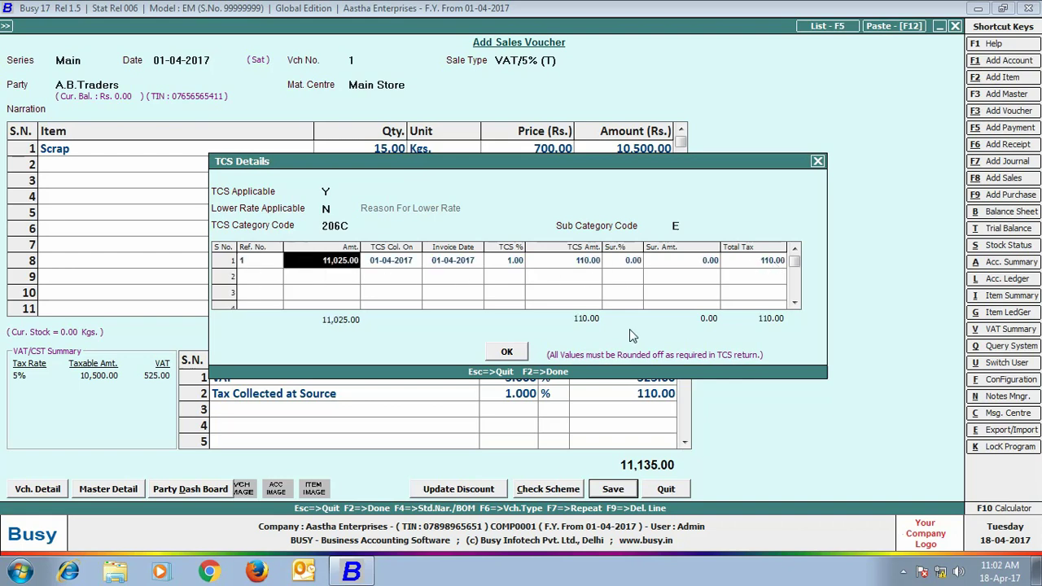
left_click(507, 353)
left_click(611, 318)
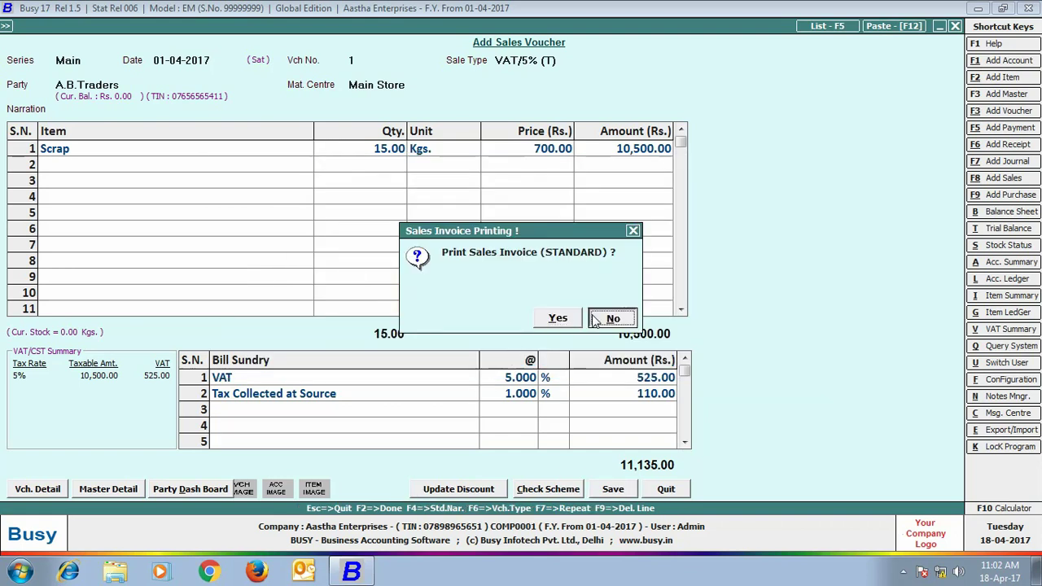
left_click(956, 28)
left_click(195, 140)
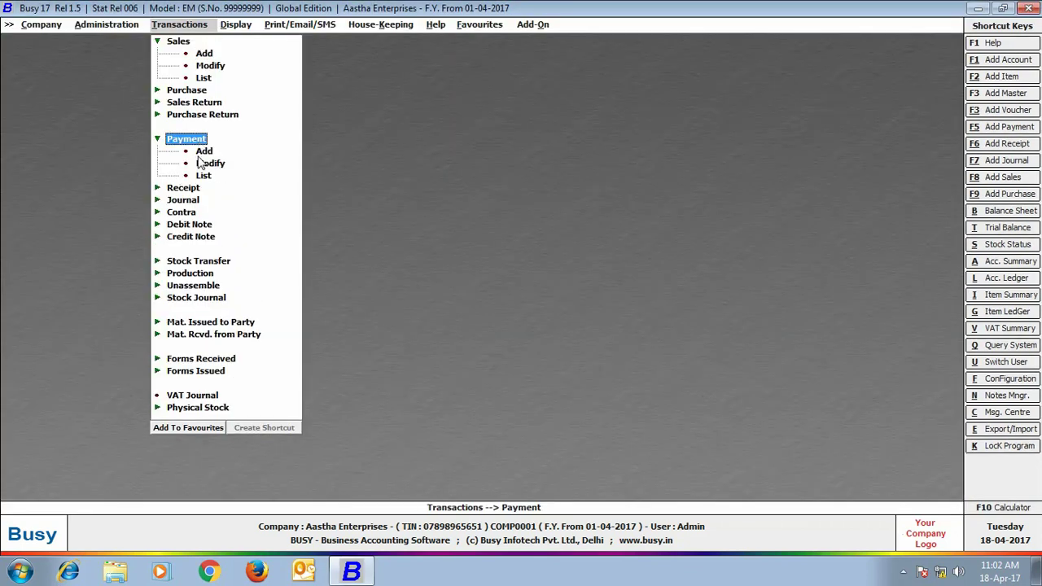
Enter a 30-04-2017 payment debiting TCS 110.00 and crediting State Bank of India
left_click(203, 152)
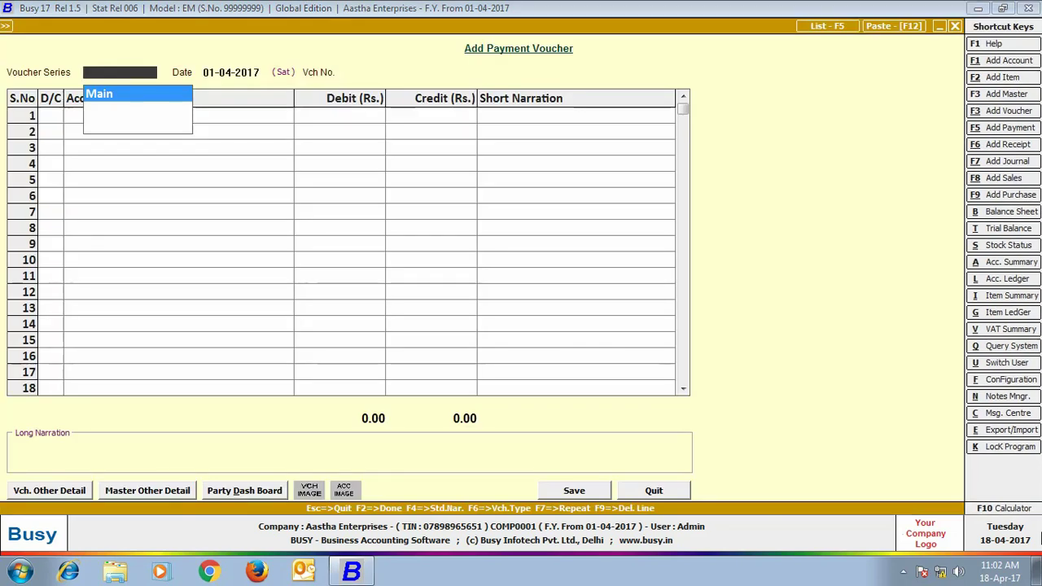
key("Return")
type("30-04")
key("Return")
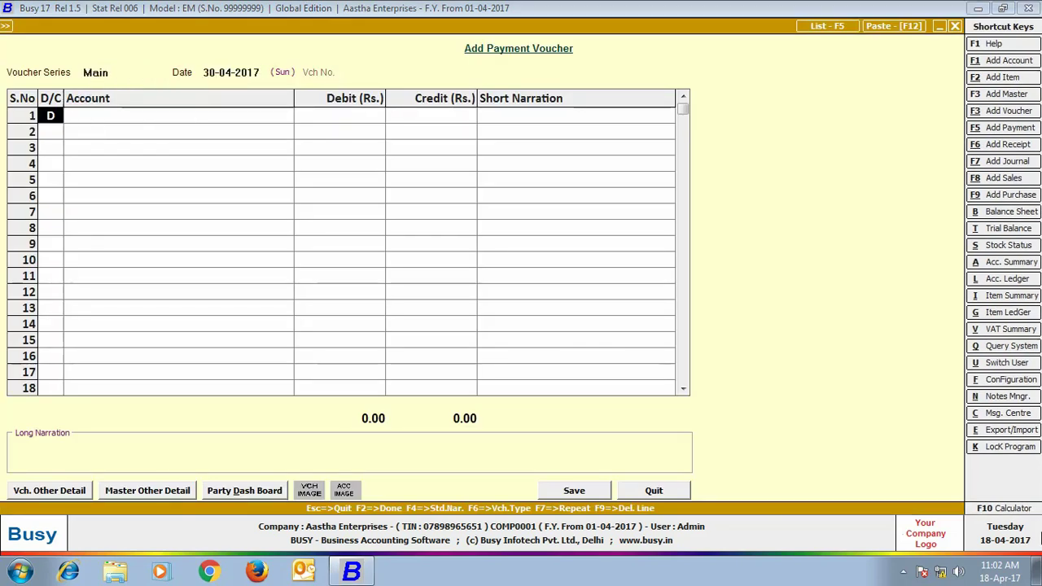
key("Return")
type("tcs")
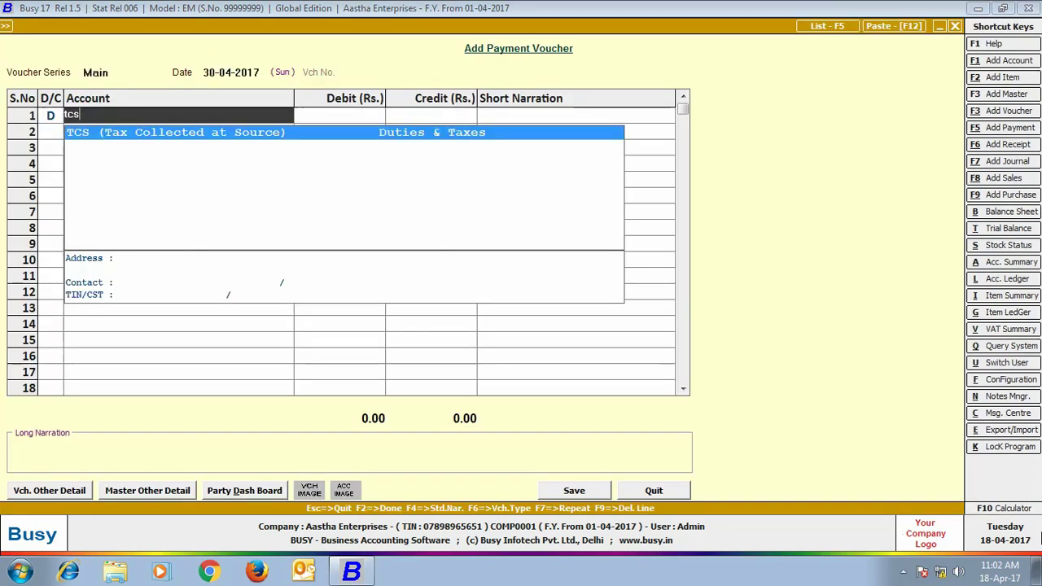
key("Return")
type("1")
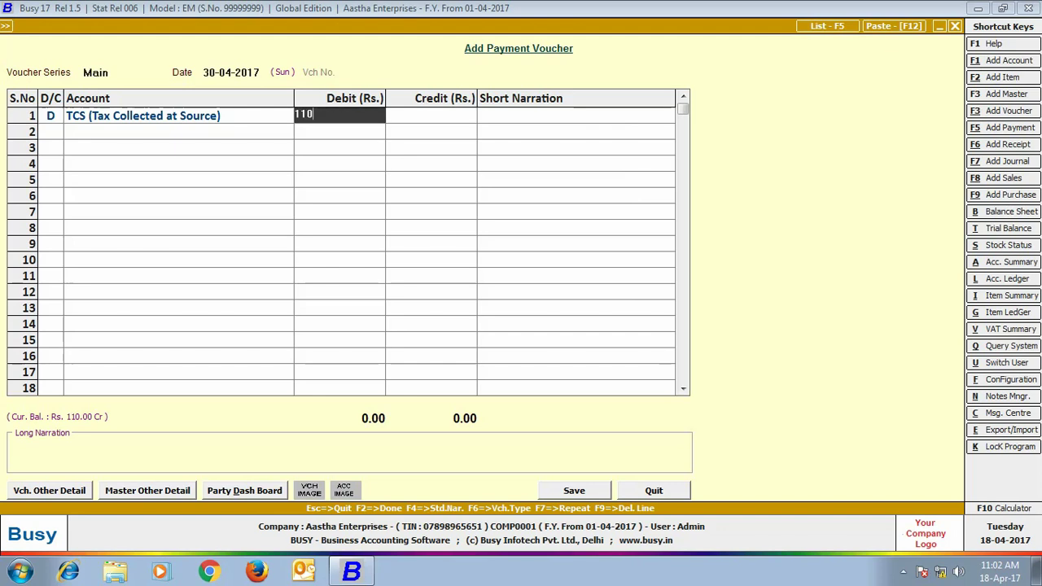
type("10")
key("Return")
key("Return")
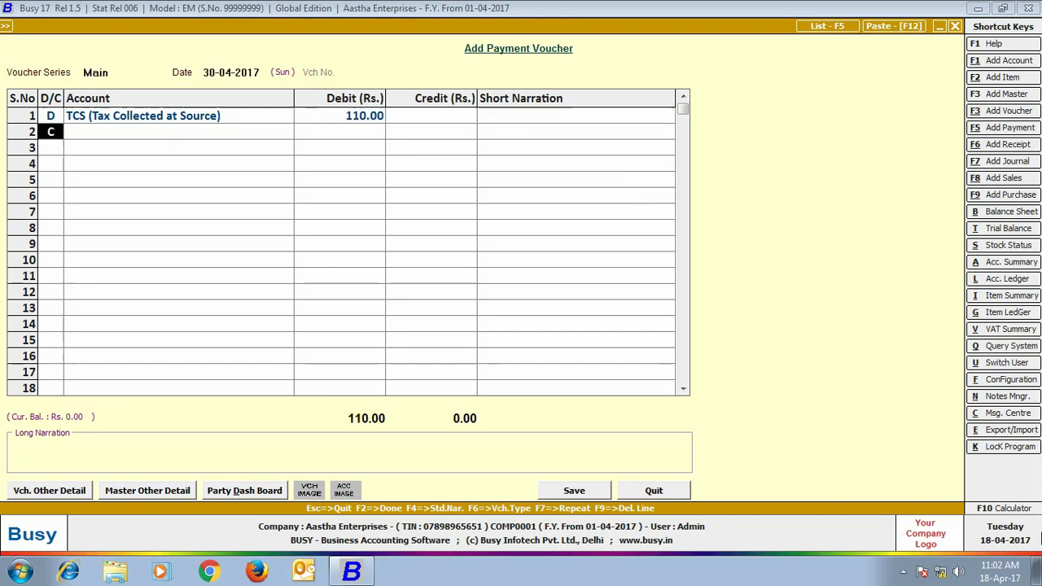
key("Return")
type("s")
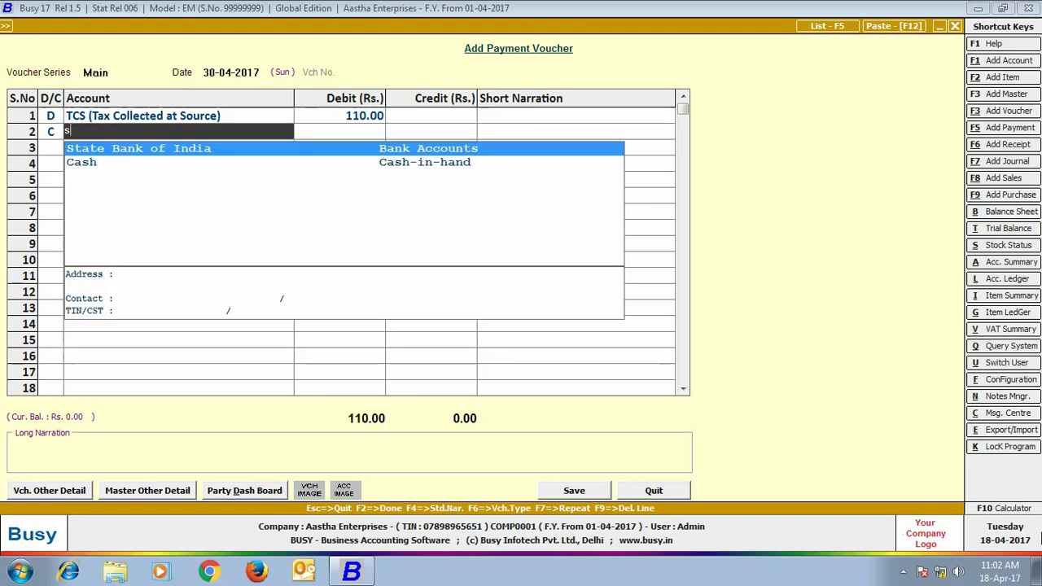
key("Return")
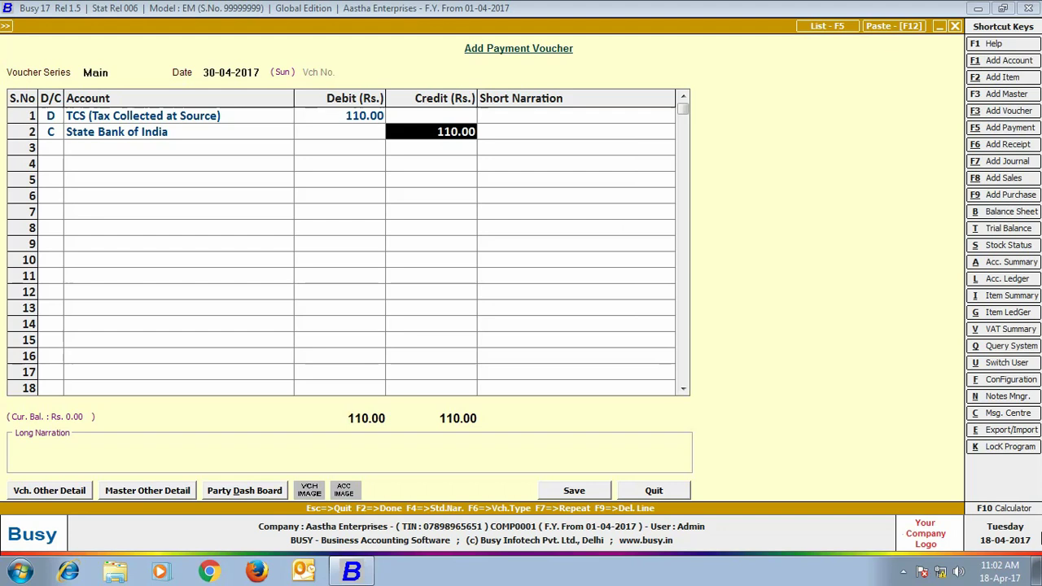
Adjust TCS reference 1 for the Ist quarter with challan 12345, cheque 002231 and Punjab national bank
key("Return")
key("Return")
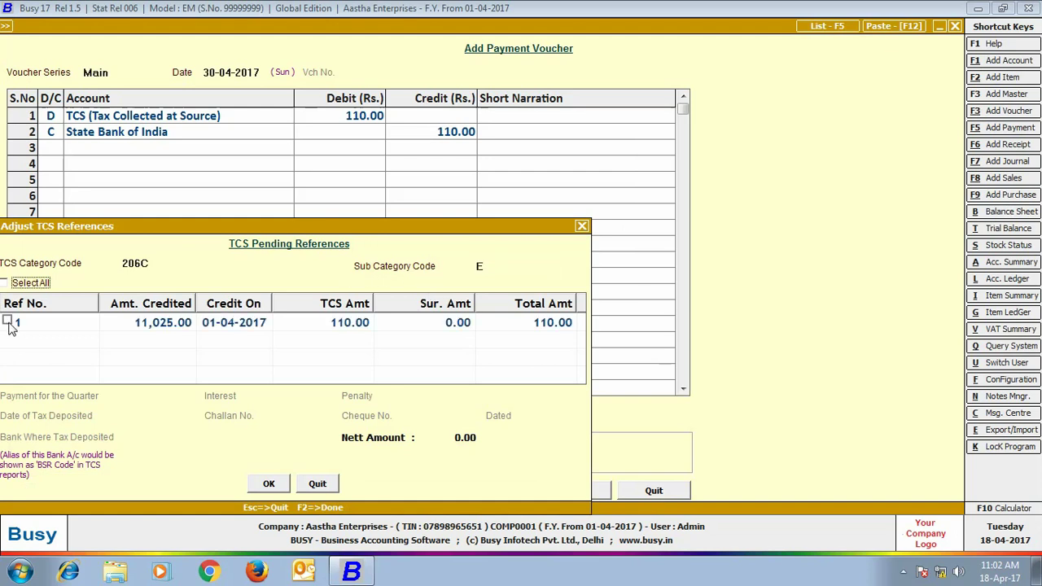
left_click(7, 322)
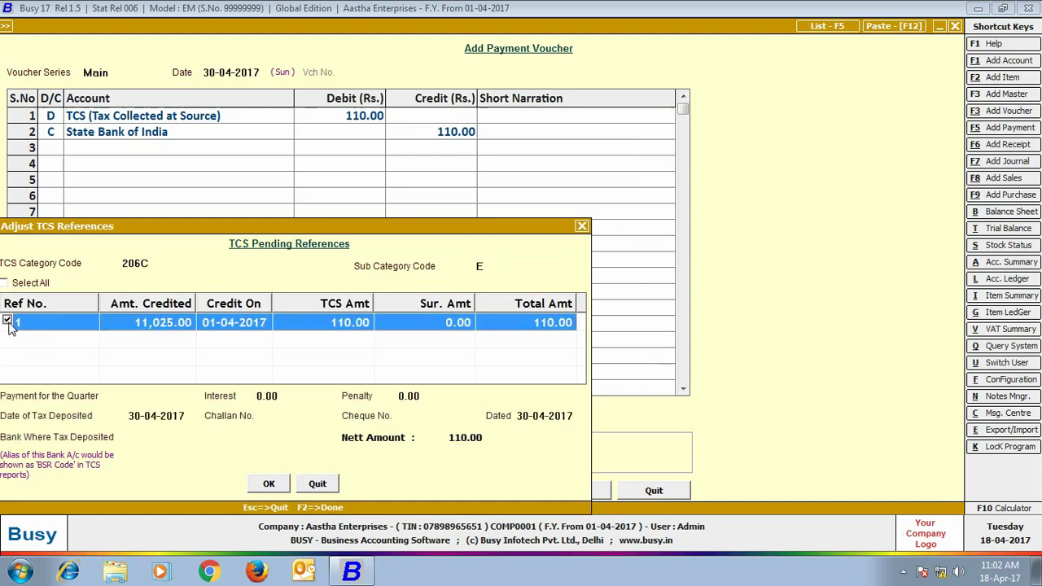
left_click(143, 398)
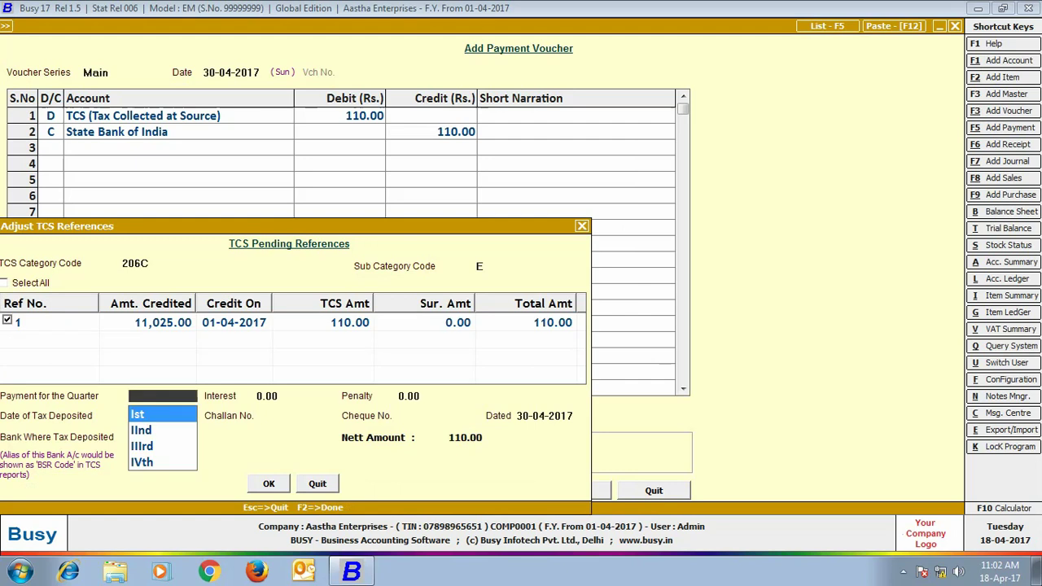
key("Return")
key("Return")
key("Return")
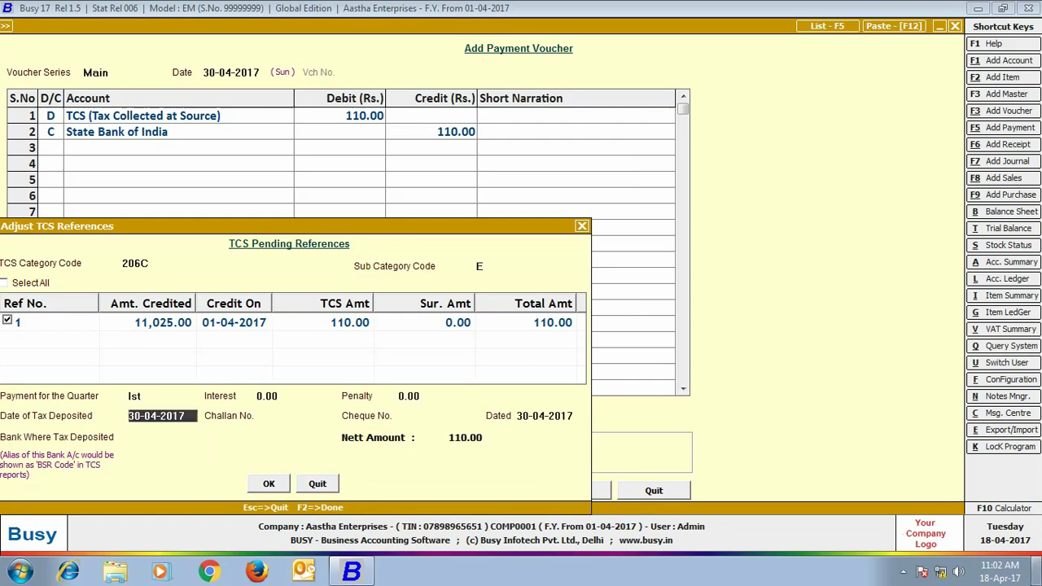
key("Return")
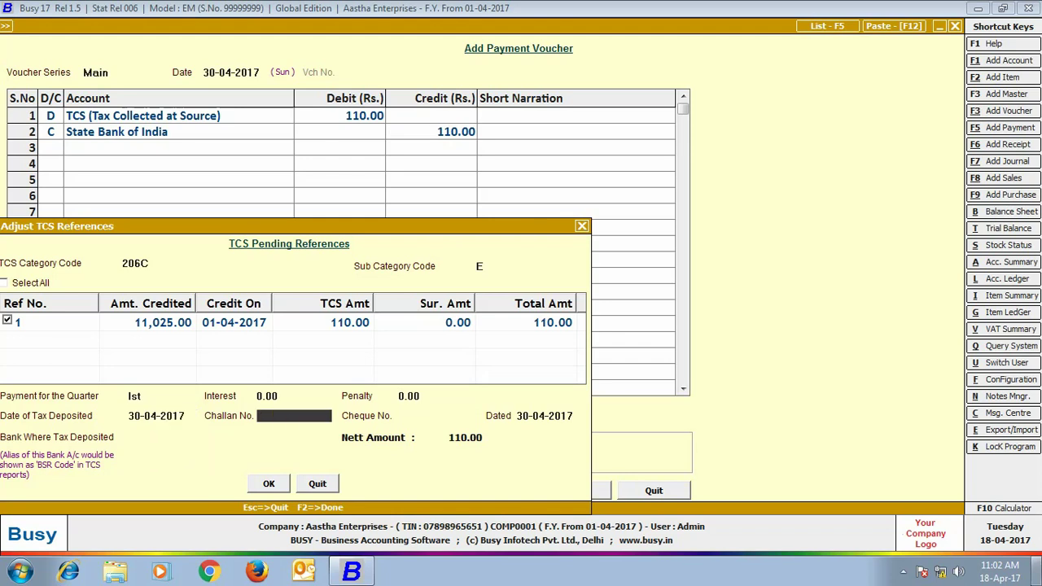
type("12345")
key("Return")
type("002231")
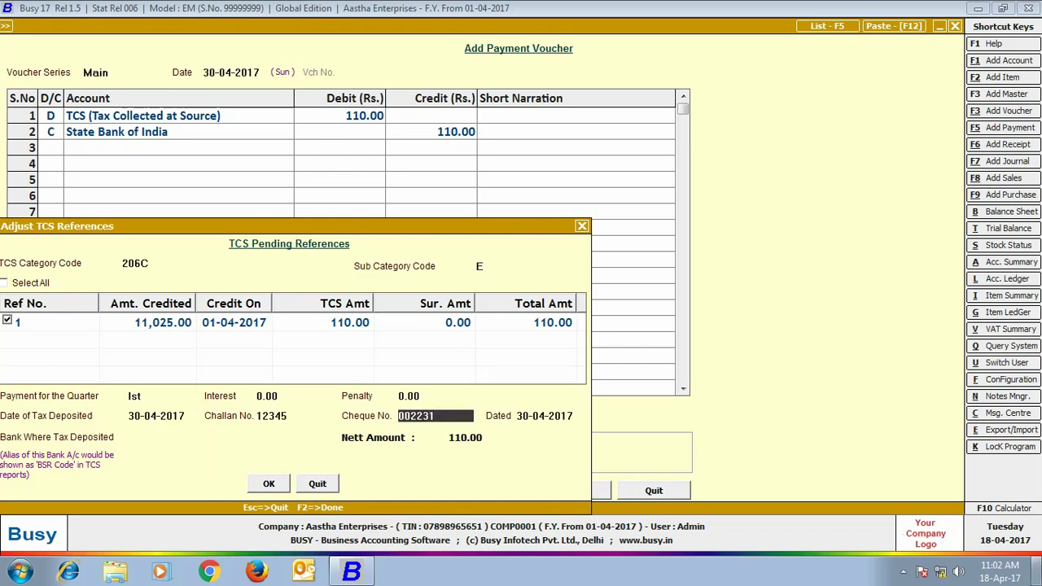
key("Return")
key("Return")
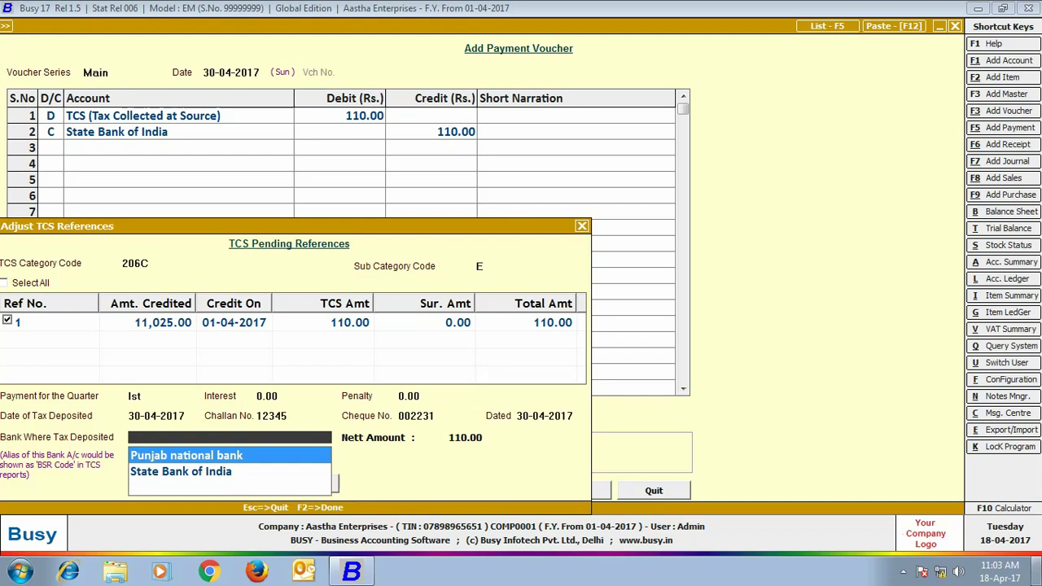
key("Return")
key("Return")
key("Return")
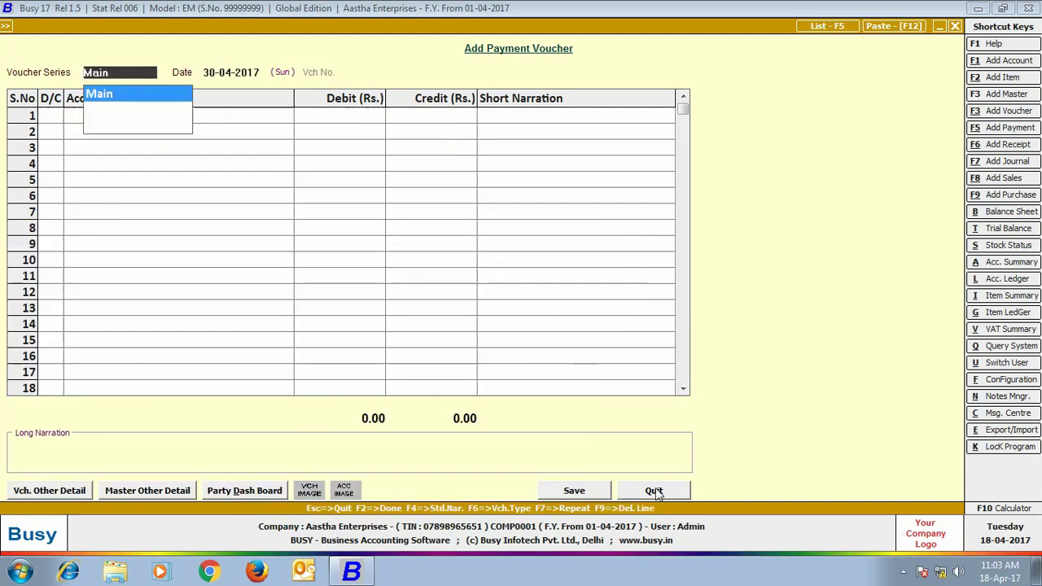
Save the TCS payment and view Form 27EQ for the Ist quarter showing the 110.00 TCS deposit
left_click(655, 490)
left_click(235, 24)
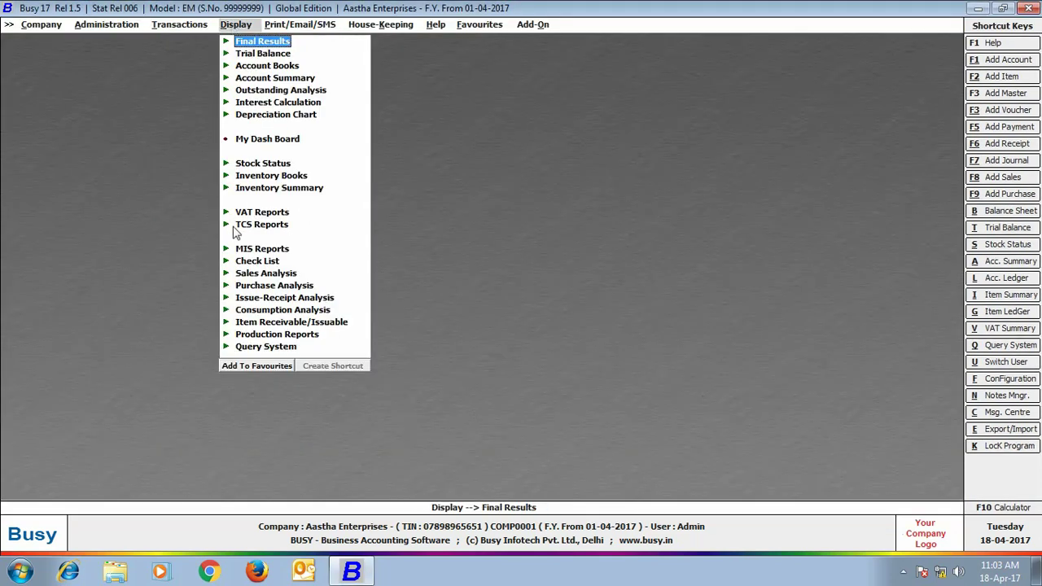
left_click(276, 230)
left_click(277, 230)
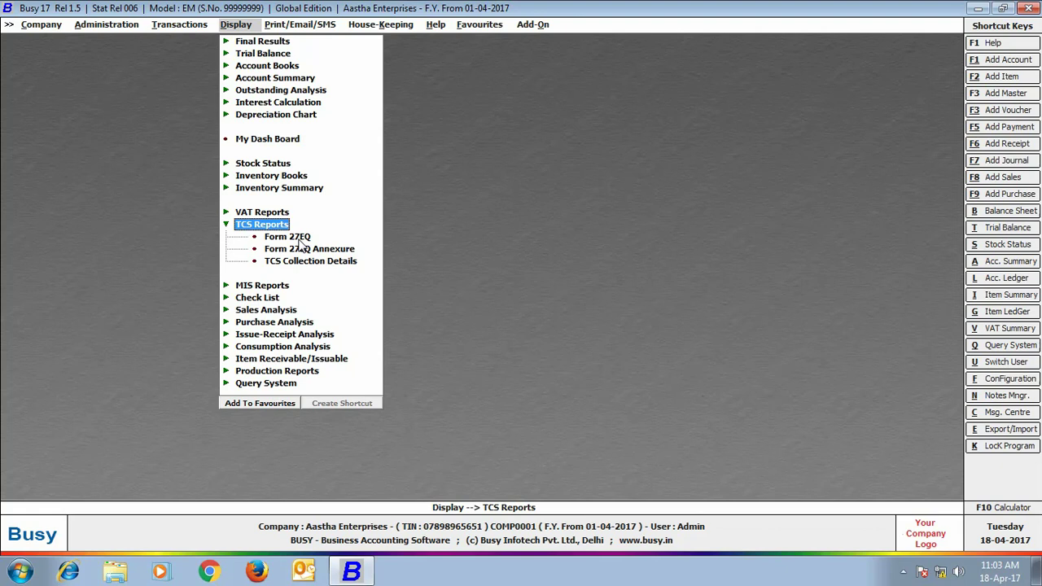
left_click(299, 238)
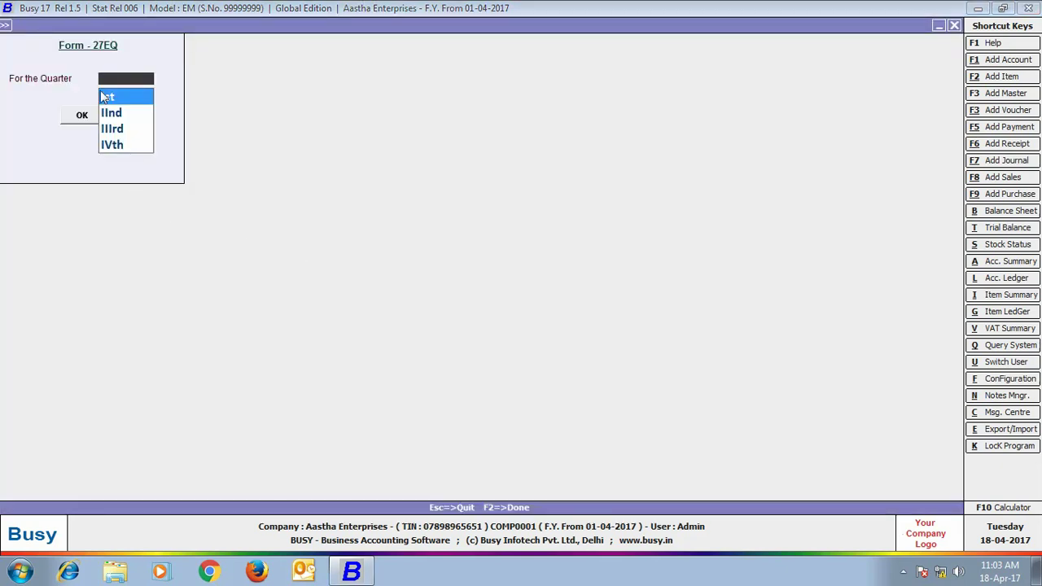
left_click(77, 116)
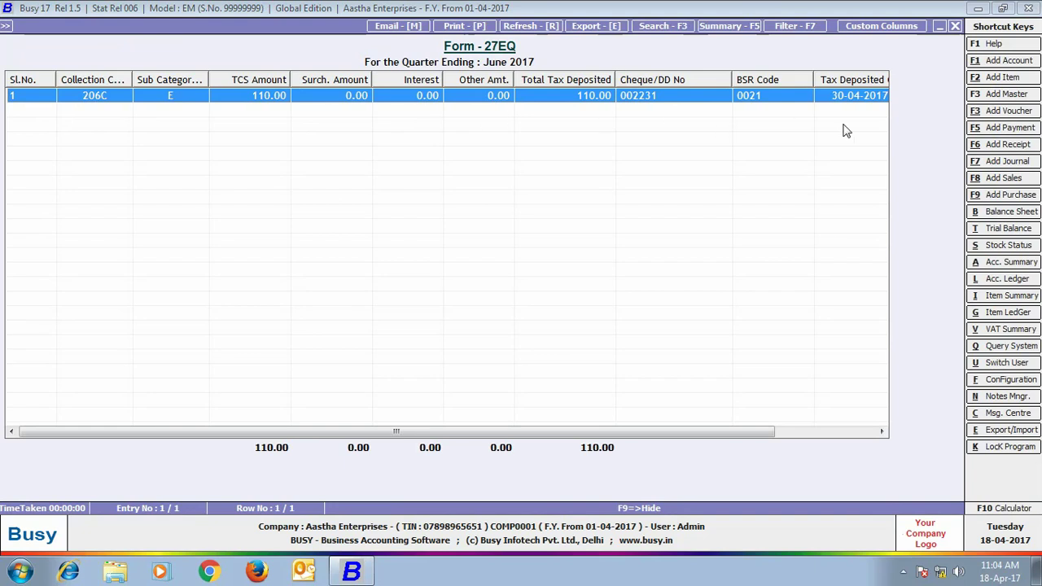
left_click_drag(745, 432, 907, 419)
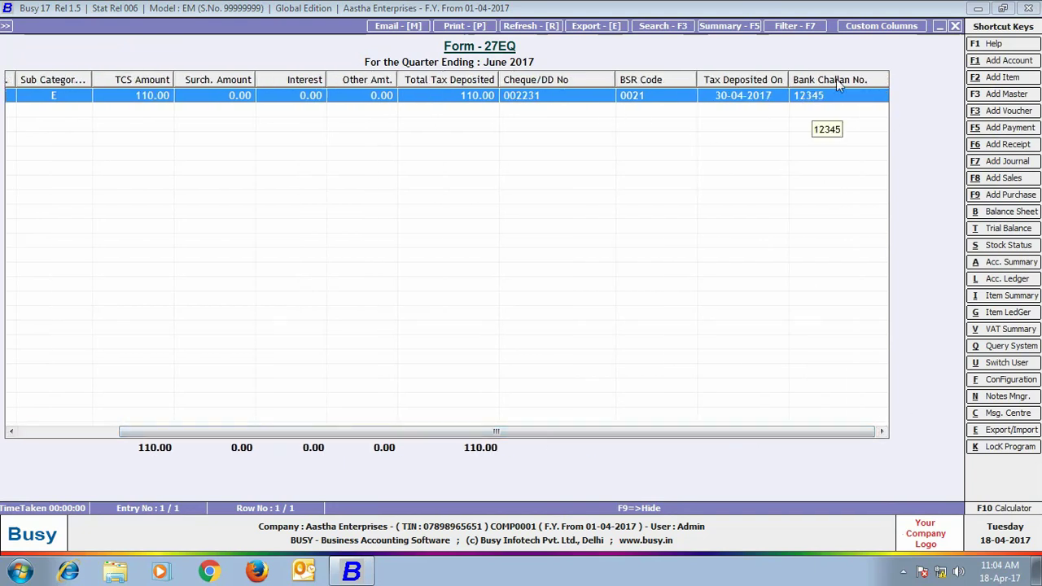
left_click(957, 27)
View the Form 27EQ Annexure for TCS category 206C, sub category E
left_click(956, 27)
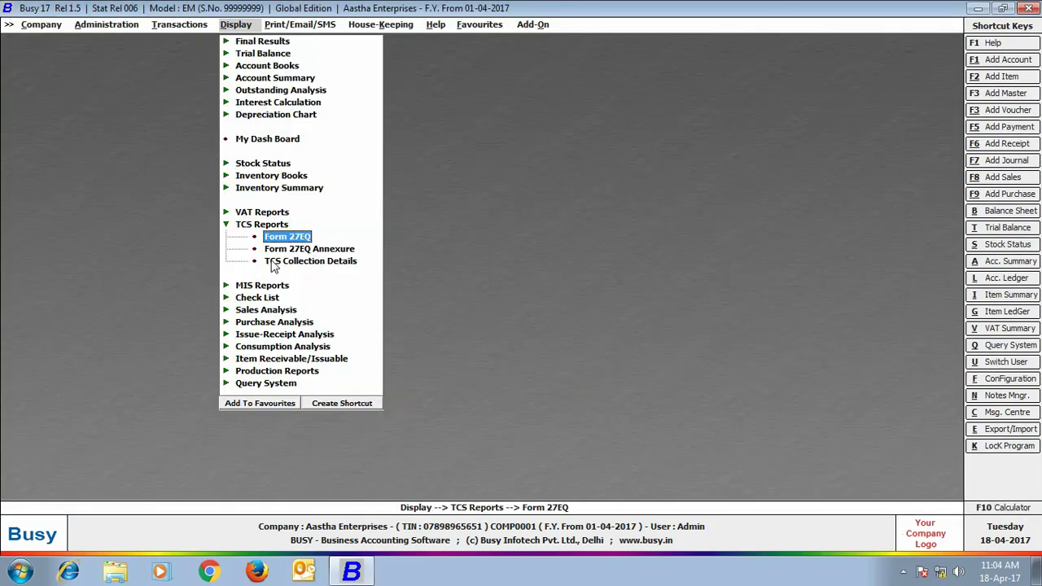
left_click(351, 250)
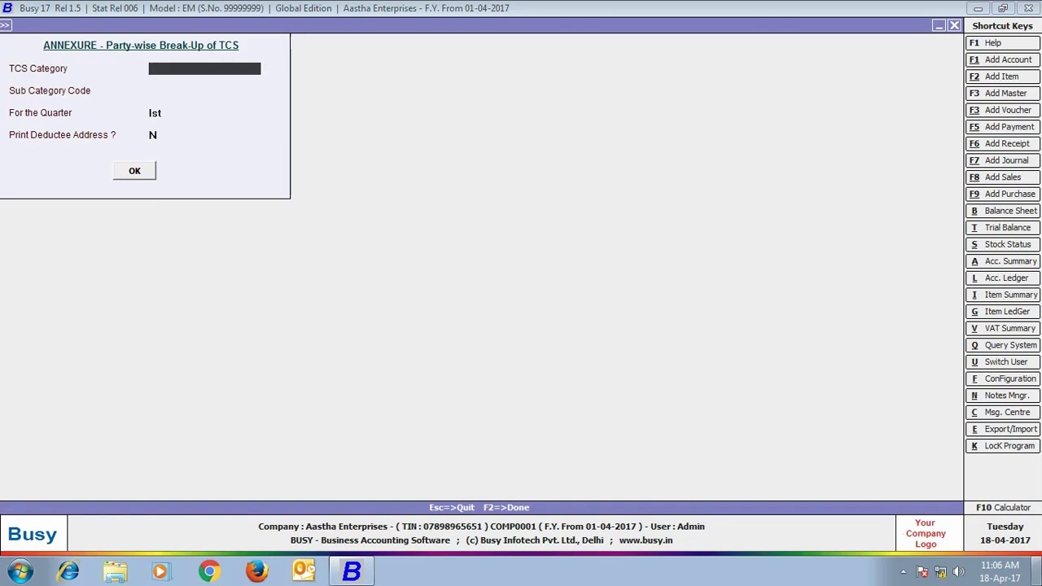
type("206C")
key("Return")
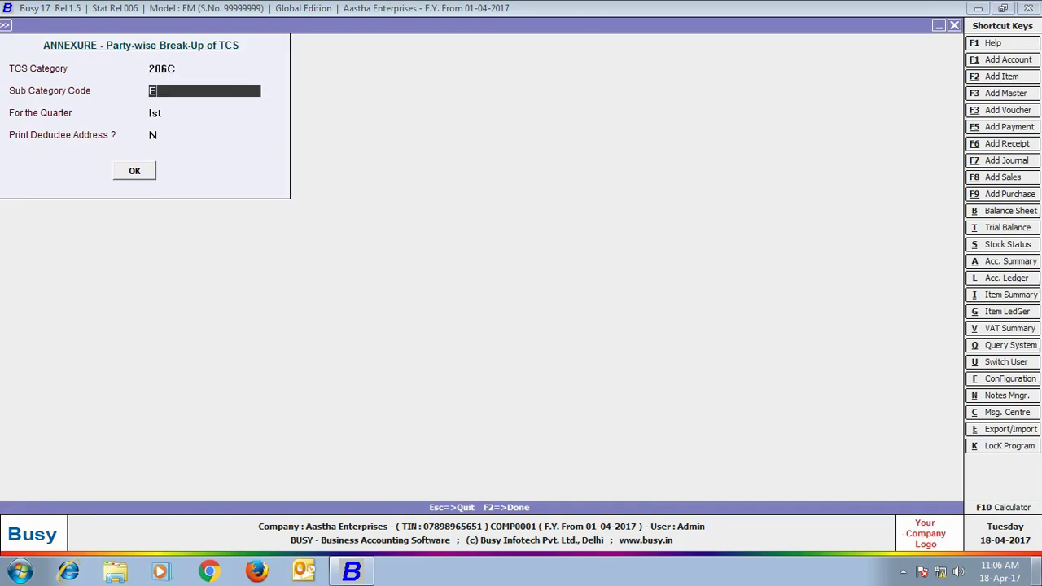
key("Return")
key("Return")
key("Return")
key("Return")
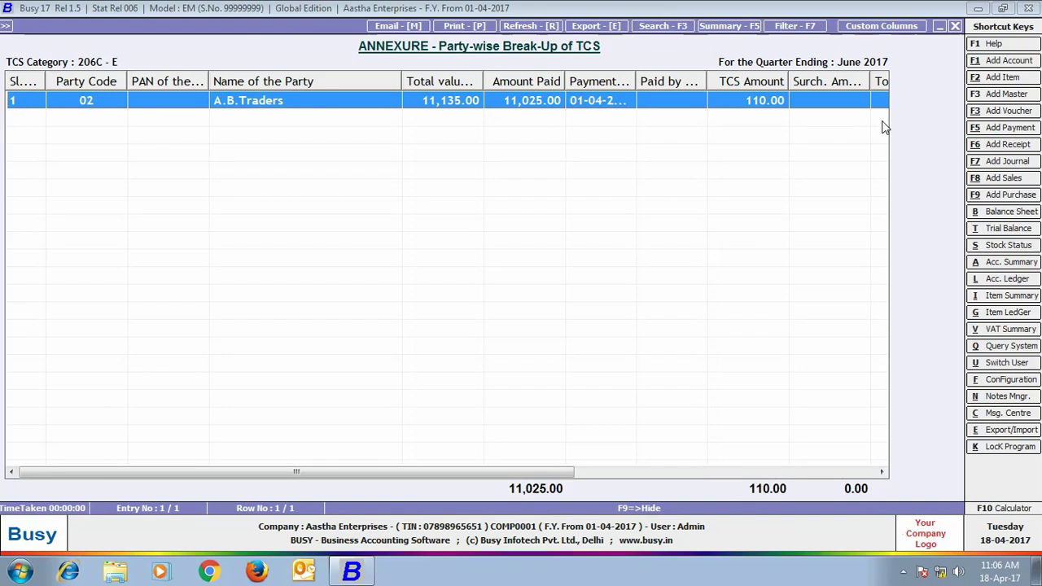
left_click_drag(419, 470, 853, 466)
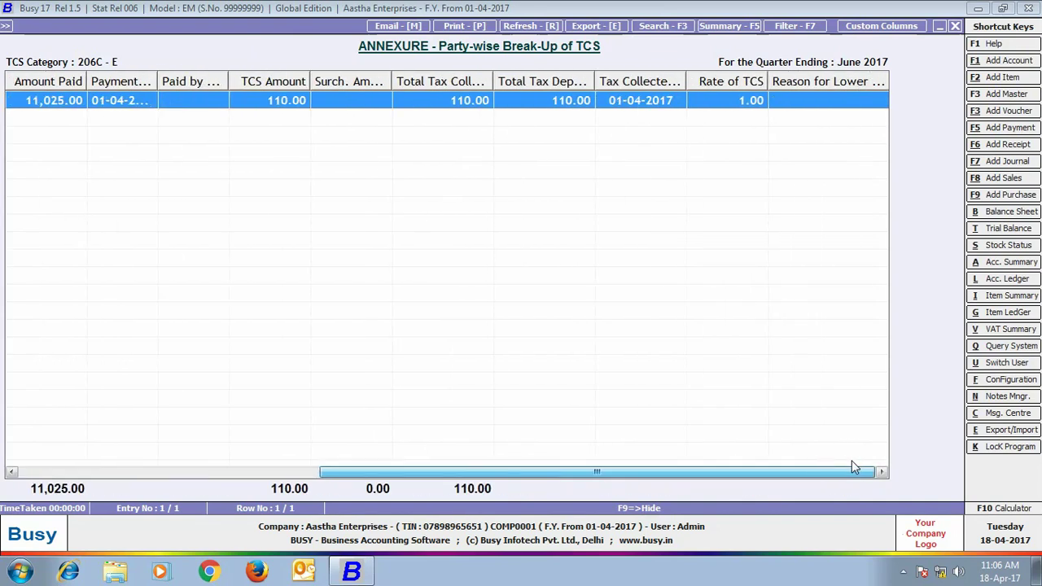
left_click(951, 27)
key("Escape")
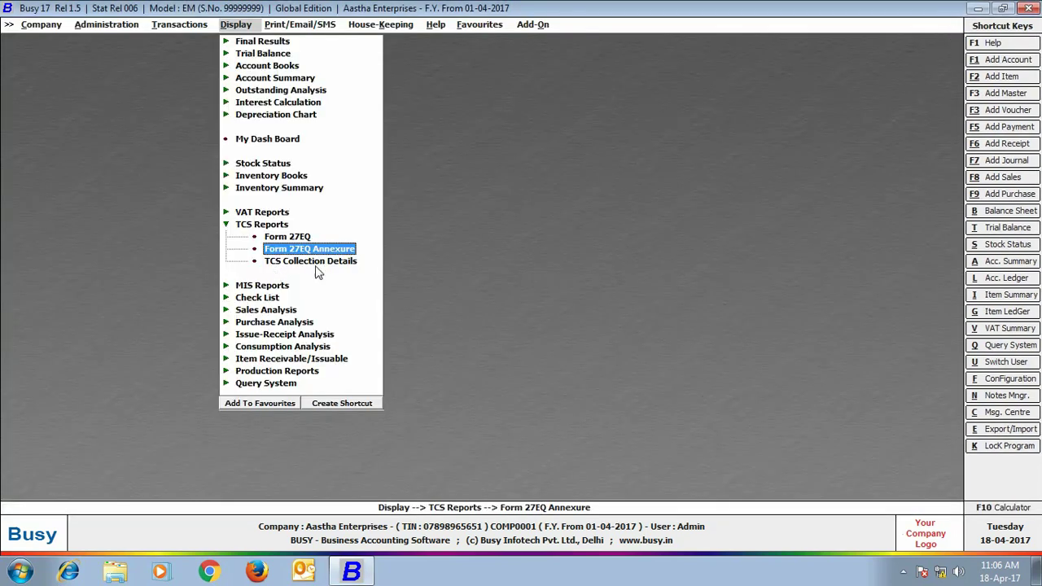
View TCS Collection Details for all categories and all references, then close the report
left_click(352, 265)
left_click(445, 320)
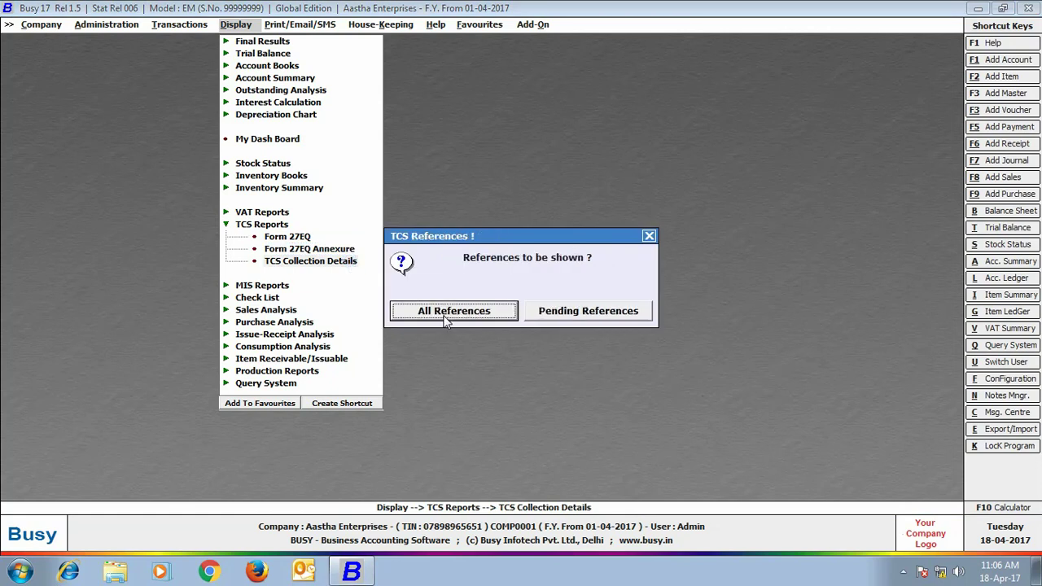
left_click(445, 320)
left_click(127, 177)
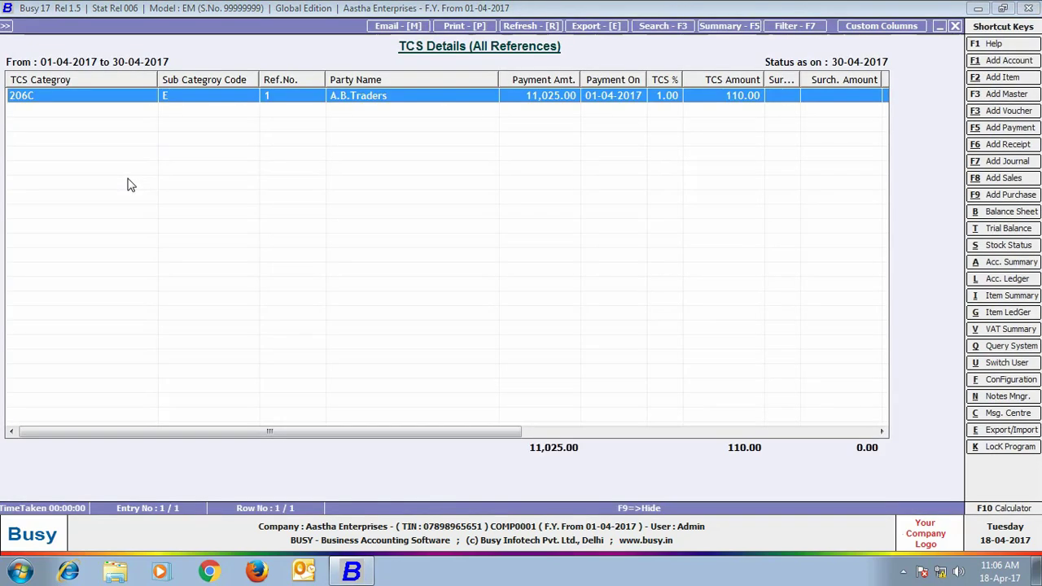
left_click(952, 27)
key("Escape")
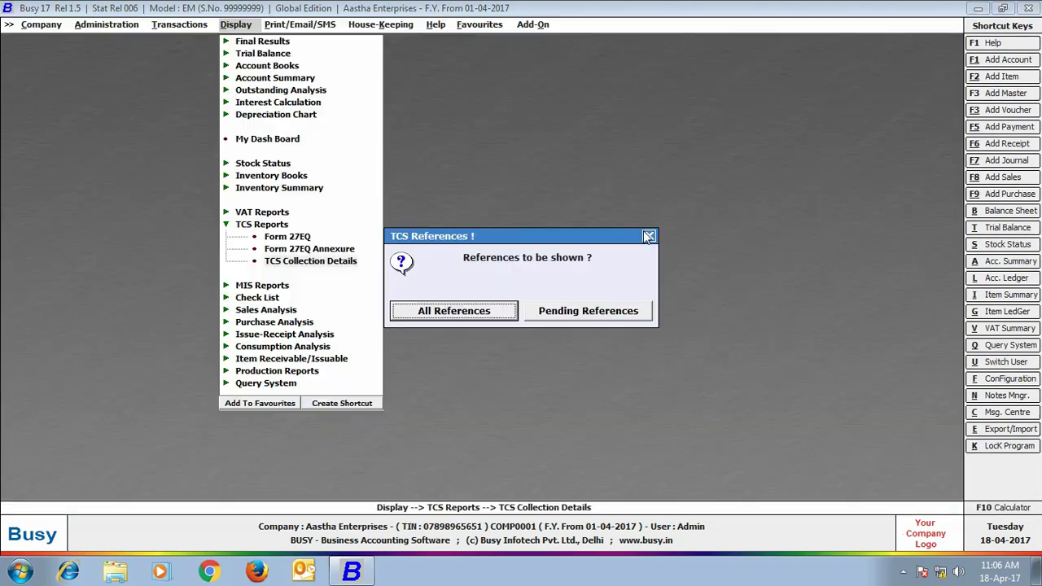
left_click(648, 236)
left_click(646, 238)
left_click(301, 26)
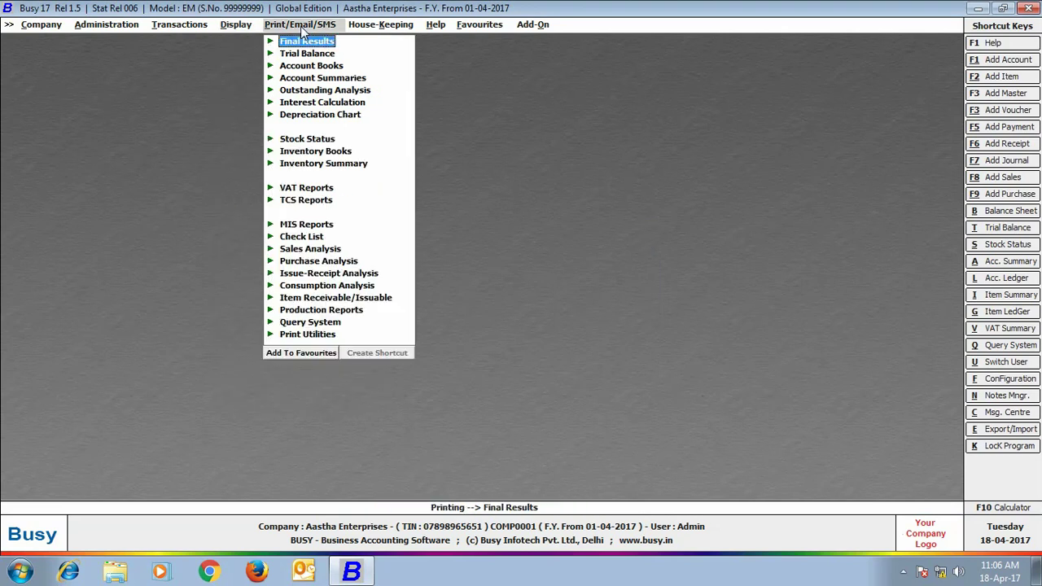
Review the eTCS Return export settings naming the file C:\BusyWin\Form27EQ.txt
left_click(330, 203)
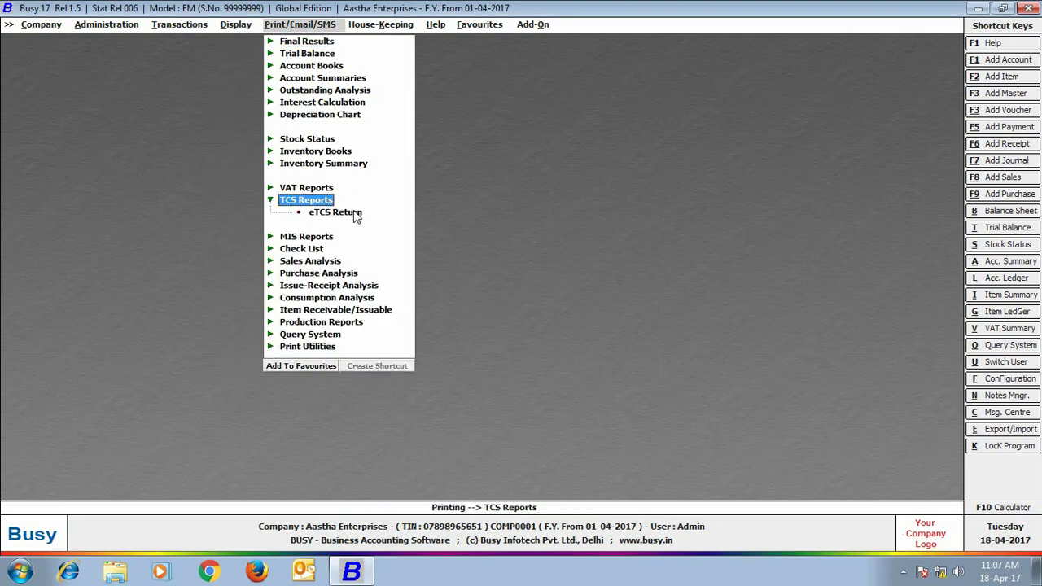
left_click(355, 215)
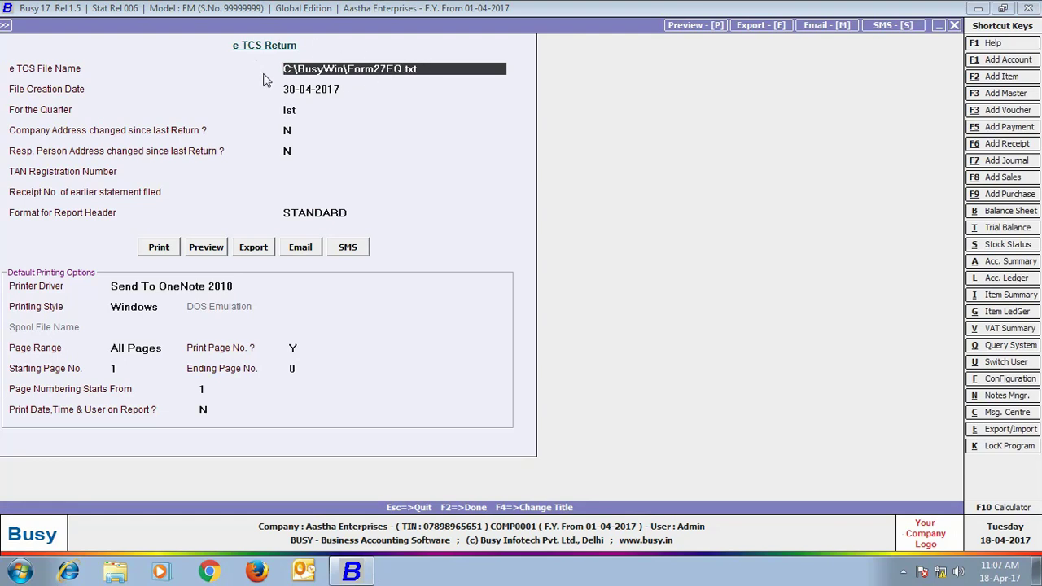
left_click(954, 26)
Minimize Busy and browse to Local Disk (C:) through Computer
left_click(977, 9)
double_click(199, 162)
double_click(530, 178)
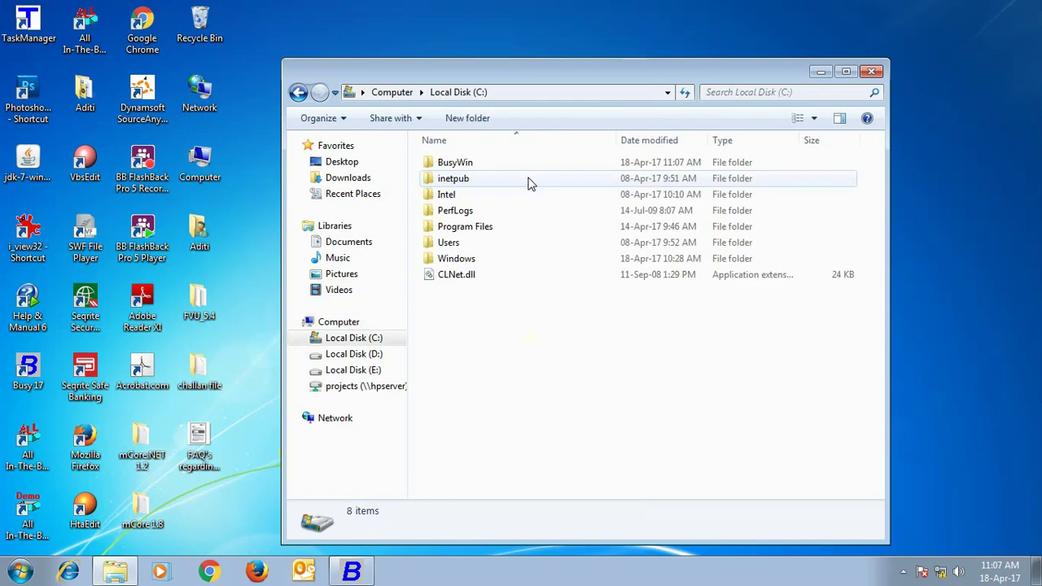
Check the exported Form27EQ file from BusyWin in Notepad, then close Notepad and the folder
left_click(469, 164)
double_click(468, 167)
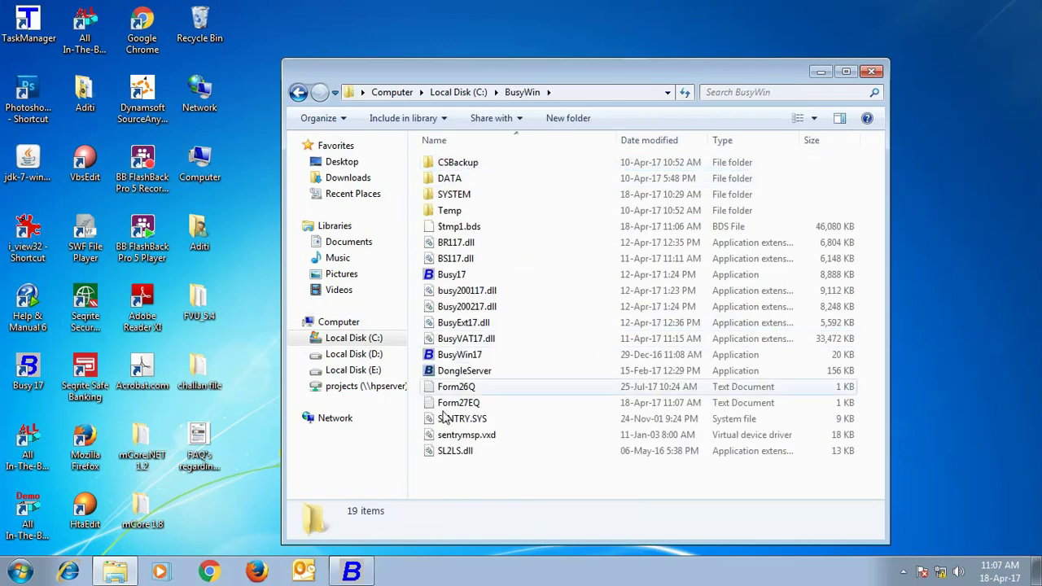
double_click(460, 405)
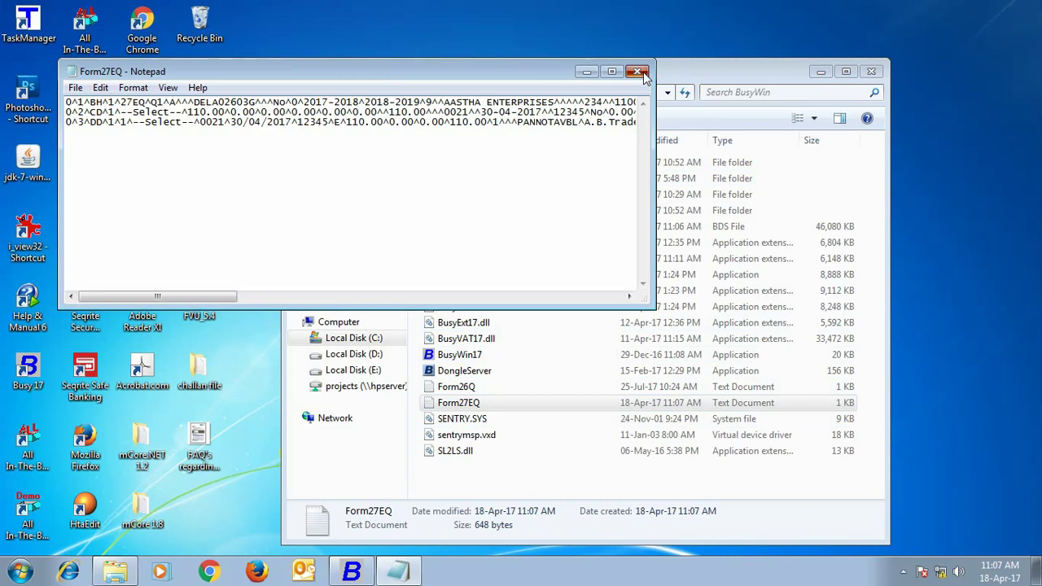
left_click(637, 71)
left_click(872, 72)
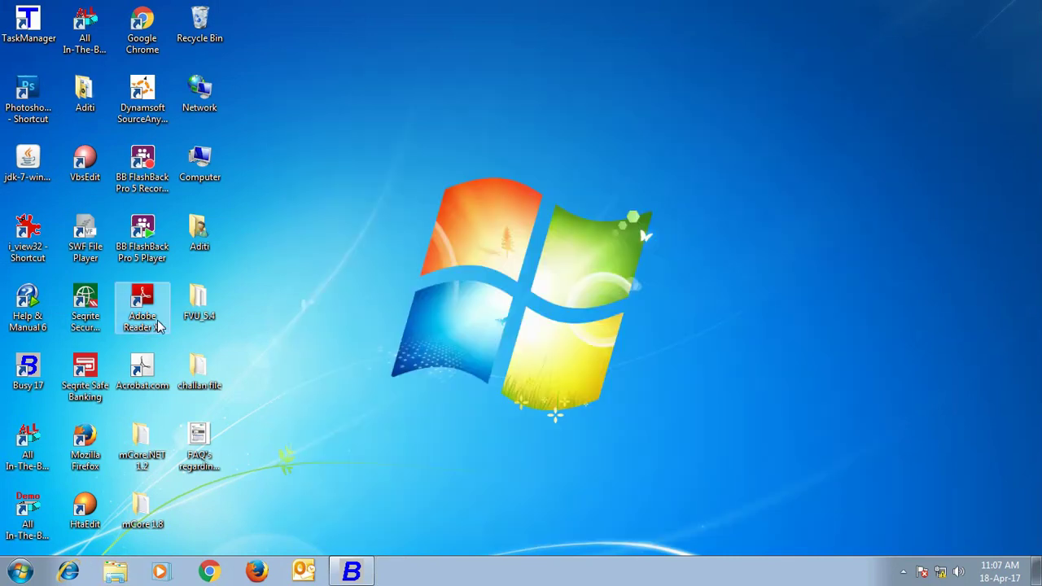
Launch FVU 5.4 and set C:\BusyWin\Form27EQ.txt as the TDS/TCS input file
double_click(200, 305)
left_click(472, 307)
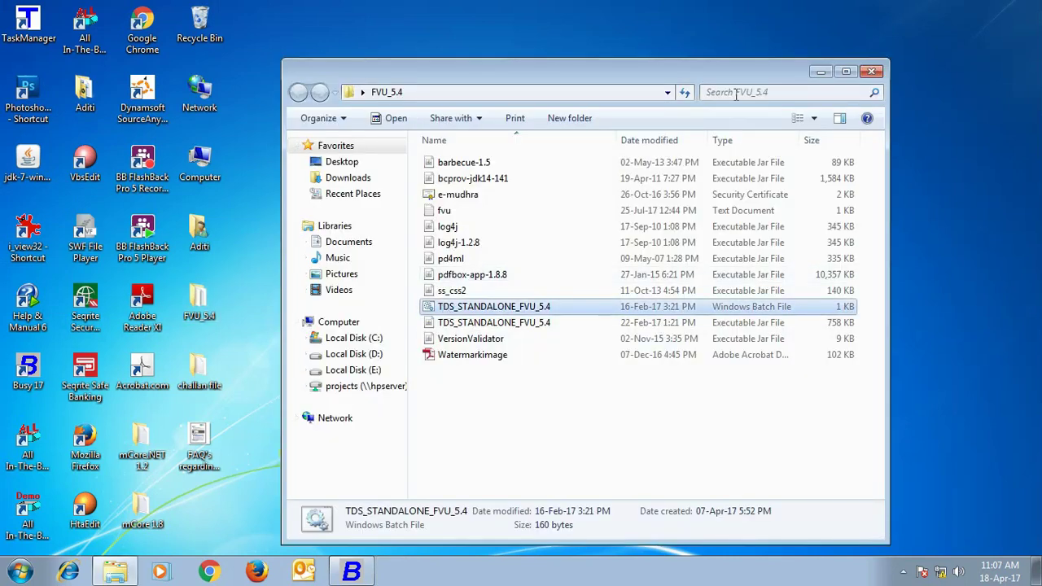
left_click(823, 73)
left_click(683, 229)
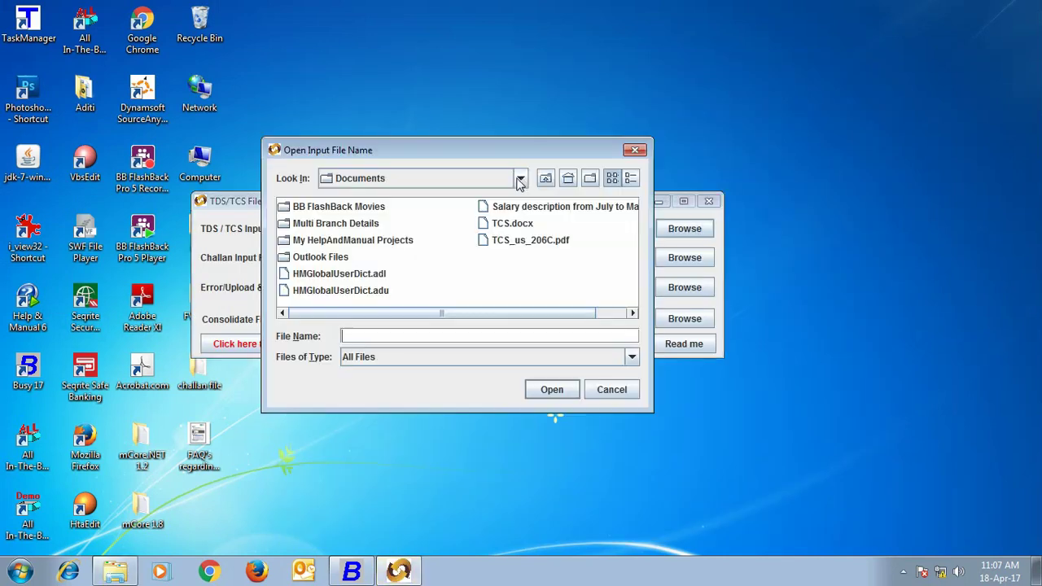
left_click(521, 178)
scroll(391, 237, "up", 3)
left_click(395, 242)
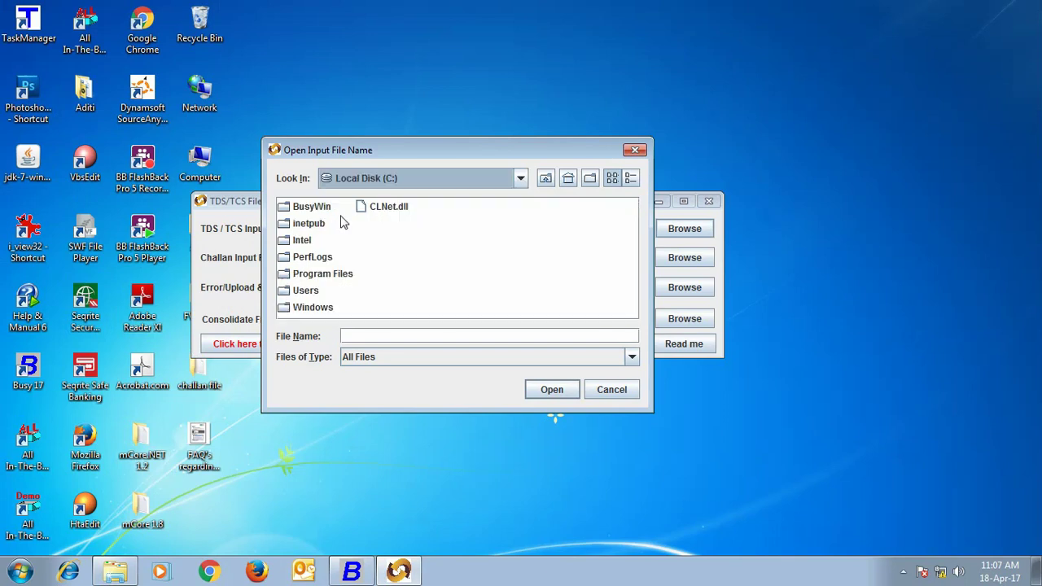
double_click(326, 213)
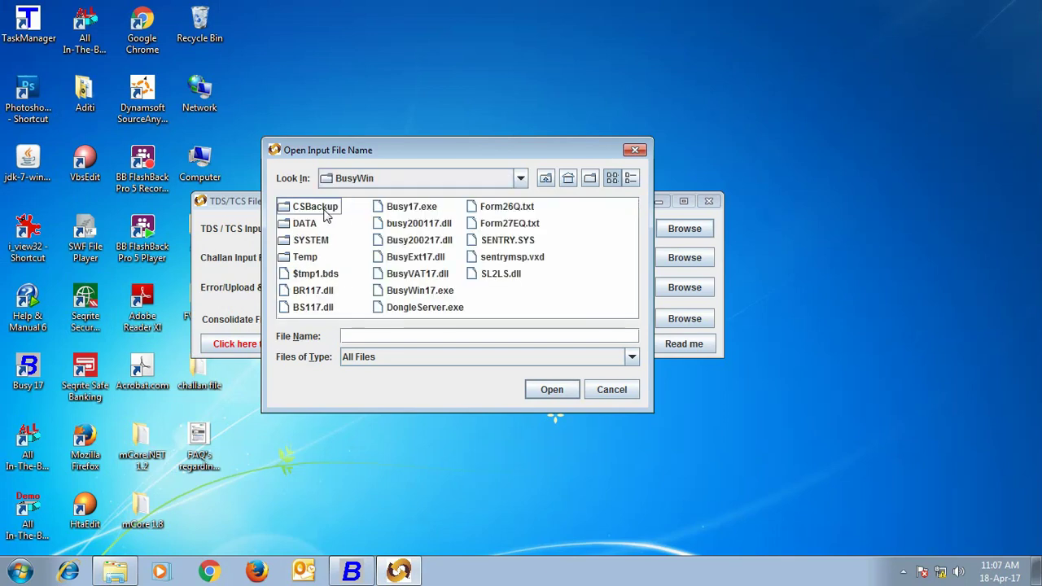
left_click(525, 228)
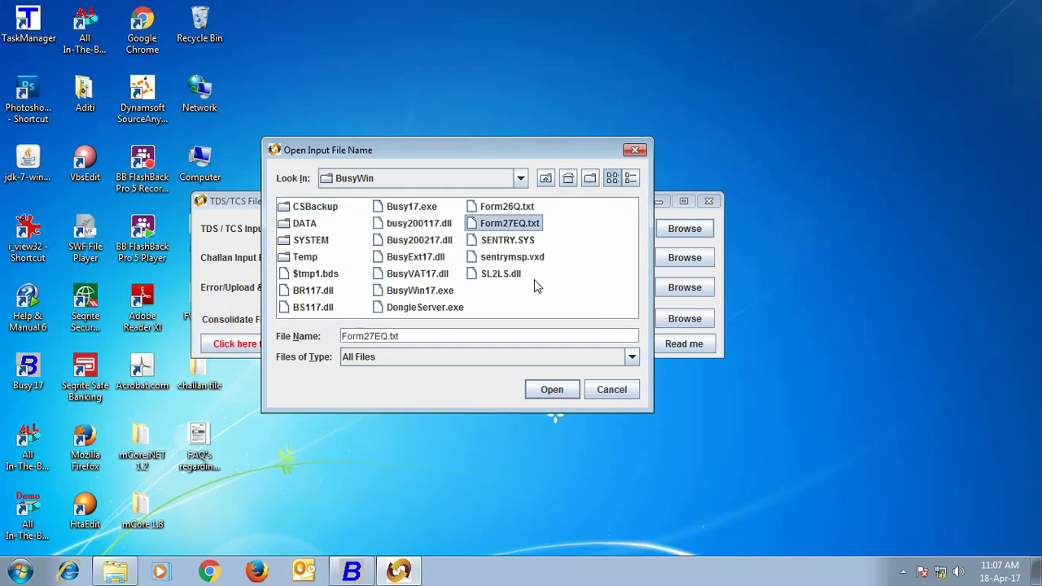
left_click(552, 391)
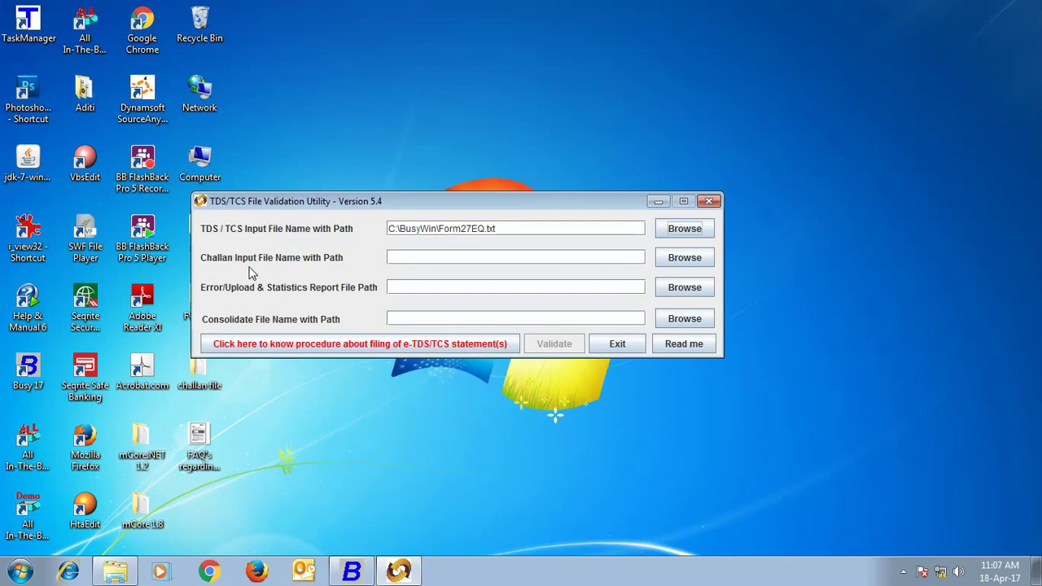
left_click(688, 257)
left_click(519, 180)
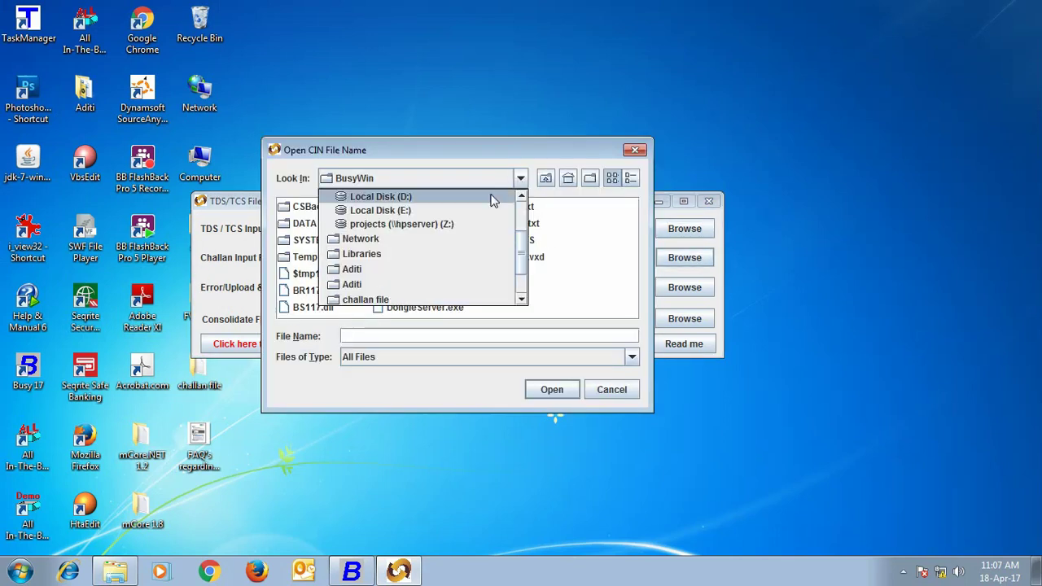
scroll(518, 253, "up", 2)
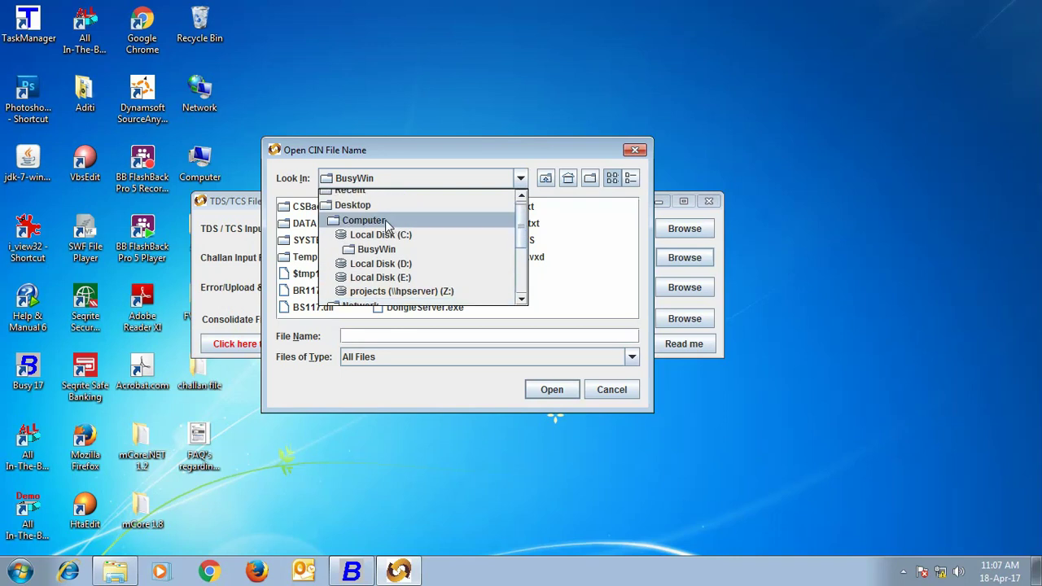
left_click(365, 205)
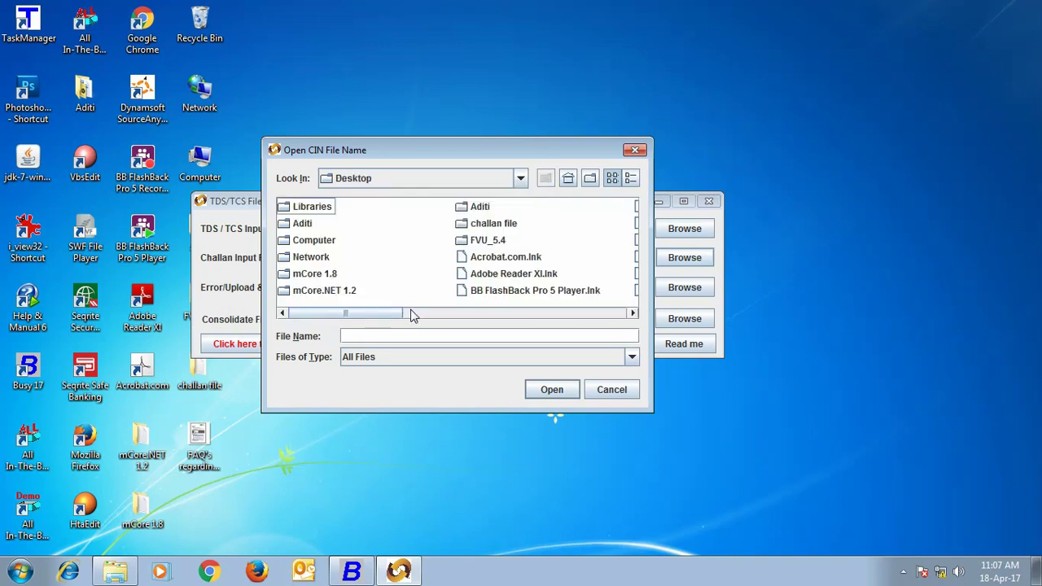
double_click(498, 224)
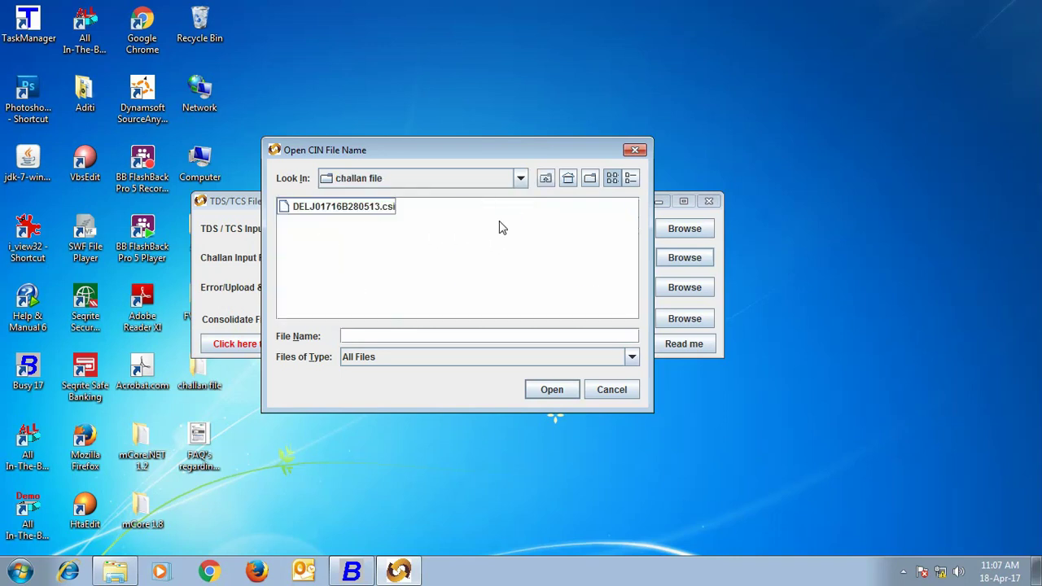
left_click(367, 210)
left_click(550, 388)
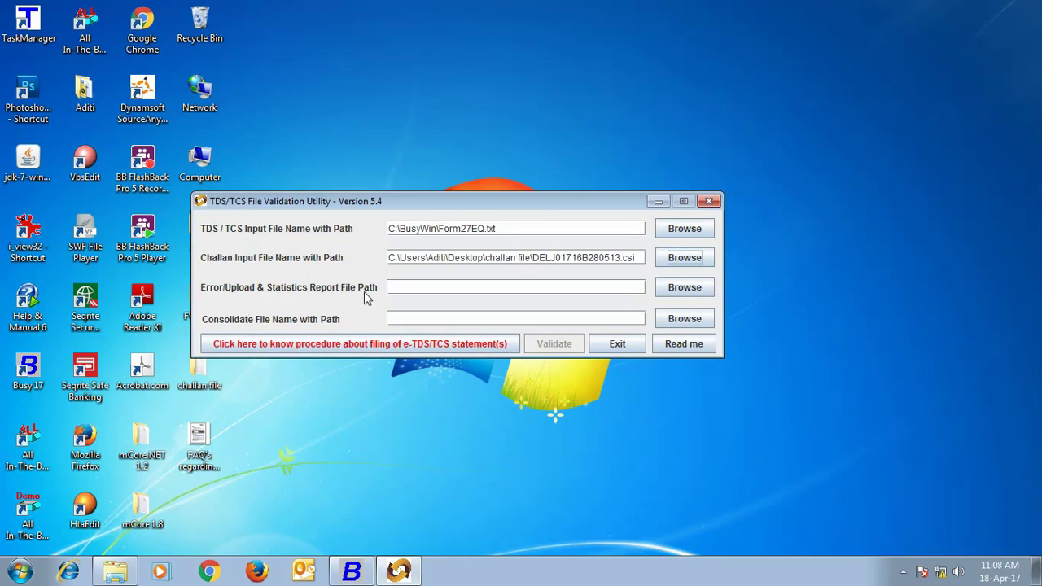
Send error and statistics reports to the Desktop and validate the Form27EQ return
left_click(679, 294)
left_click(522, 179)
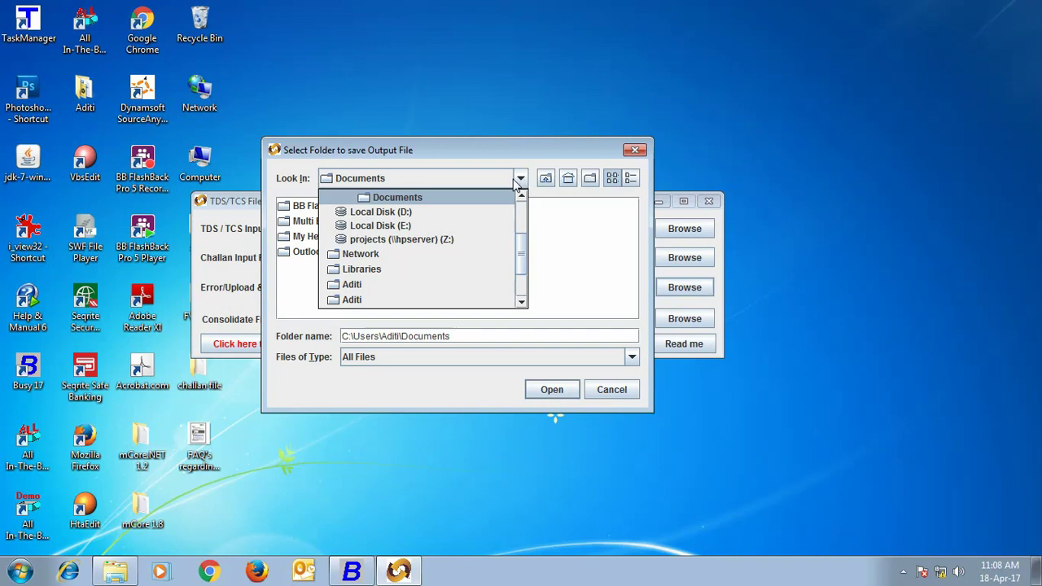
scroll(521, 256, "up", 2)
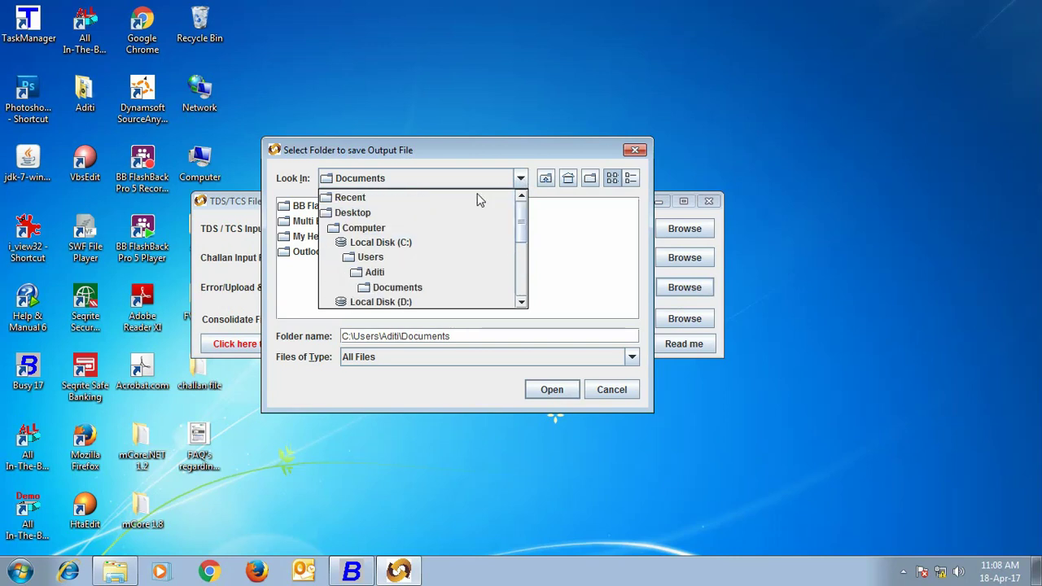
left_click(366, 212)
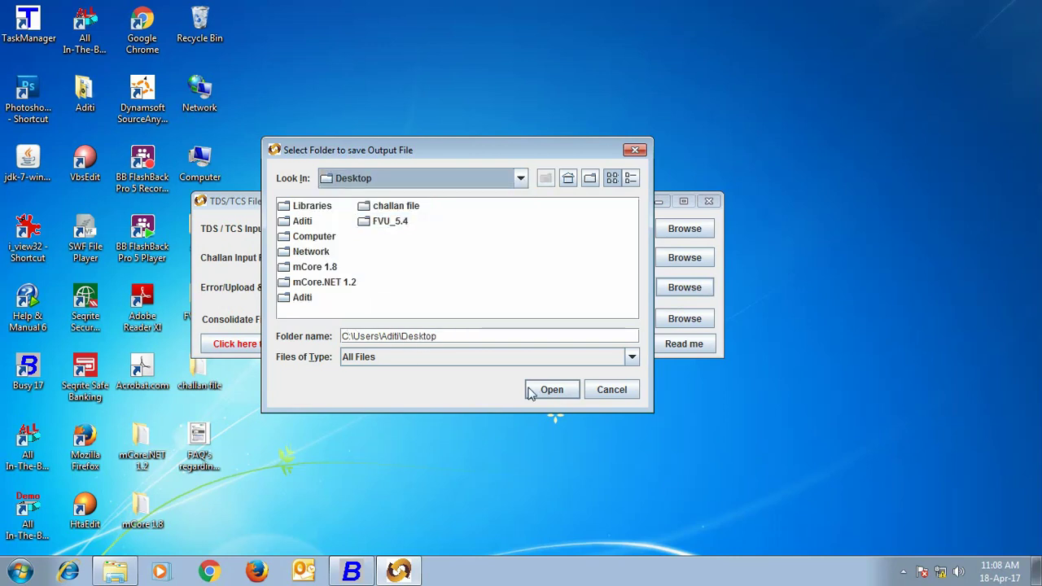
left_click(531, 392)
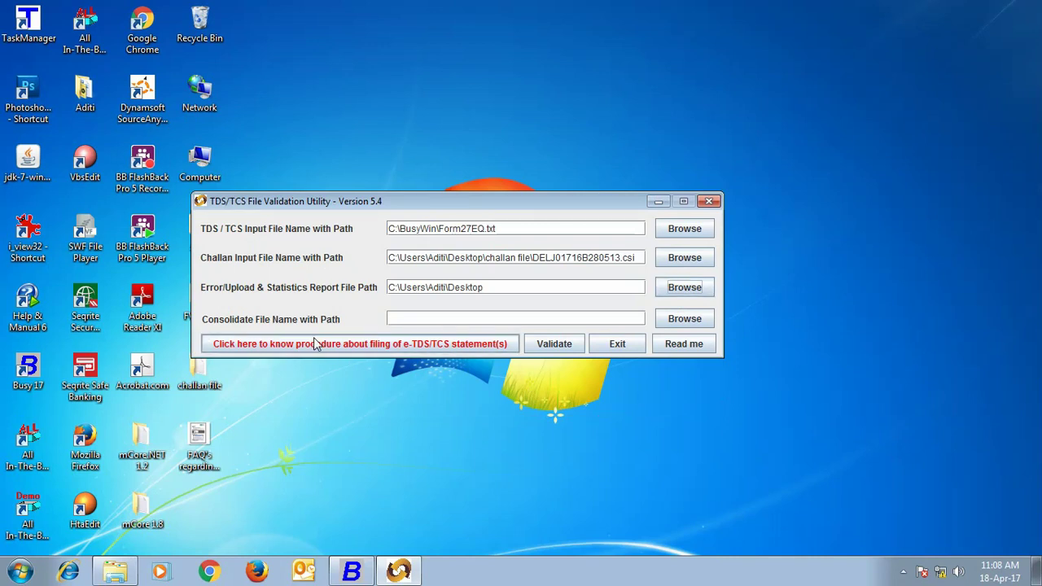
left_click(542, 345)
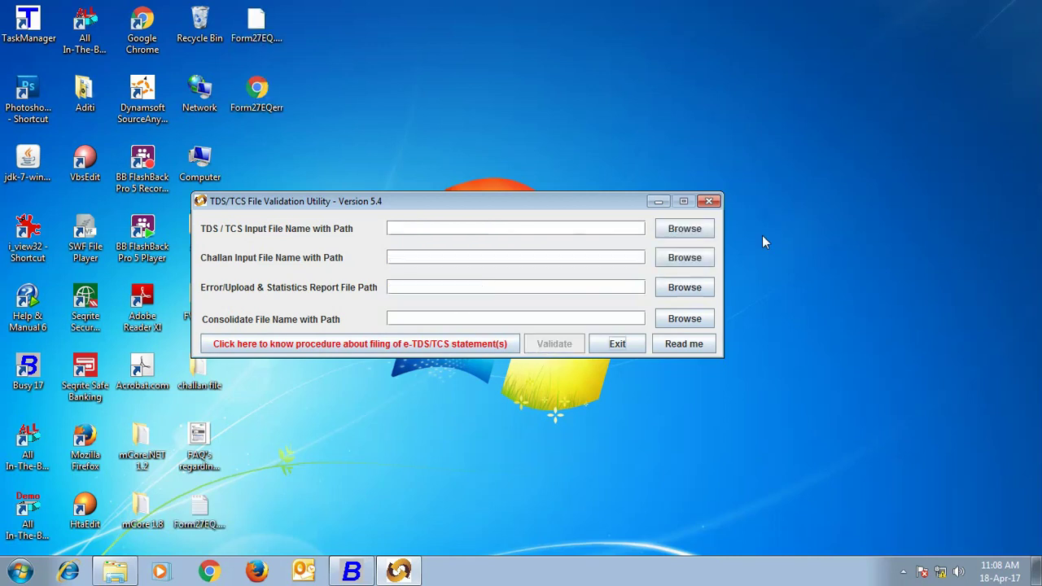
Close FVU, read the T-FV-1000 header error in Form27EQerr in Chrome, then close Chrome
left_click(709, 201)
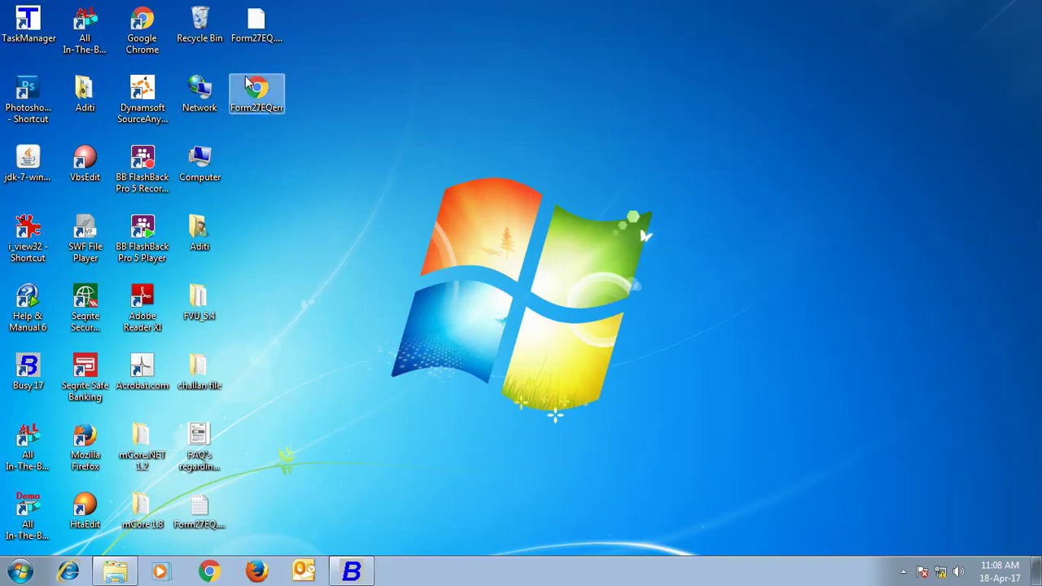
double_click(262, 90)
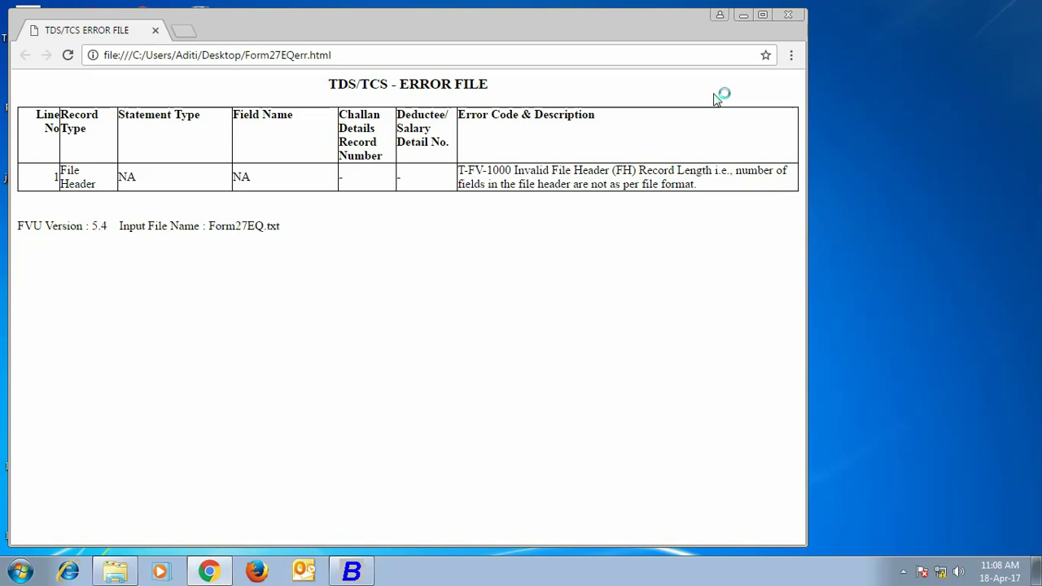
left_click(787, 15)
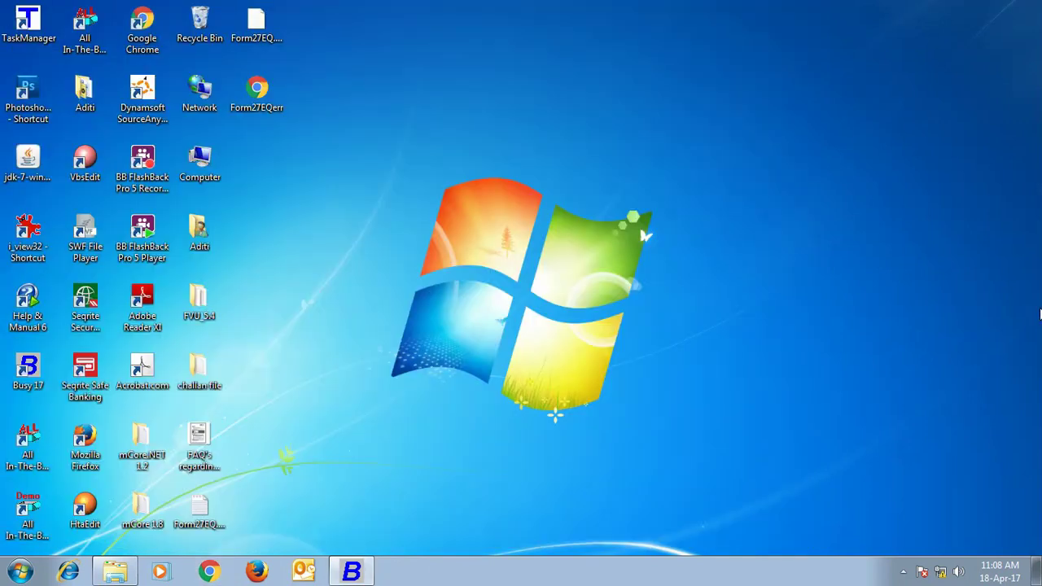